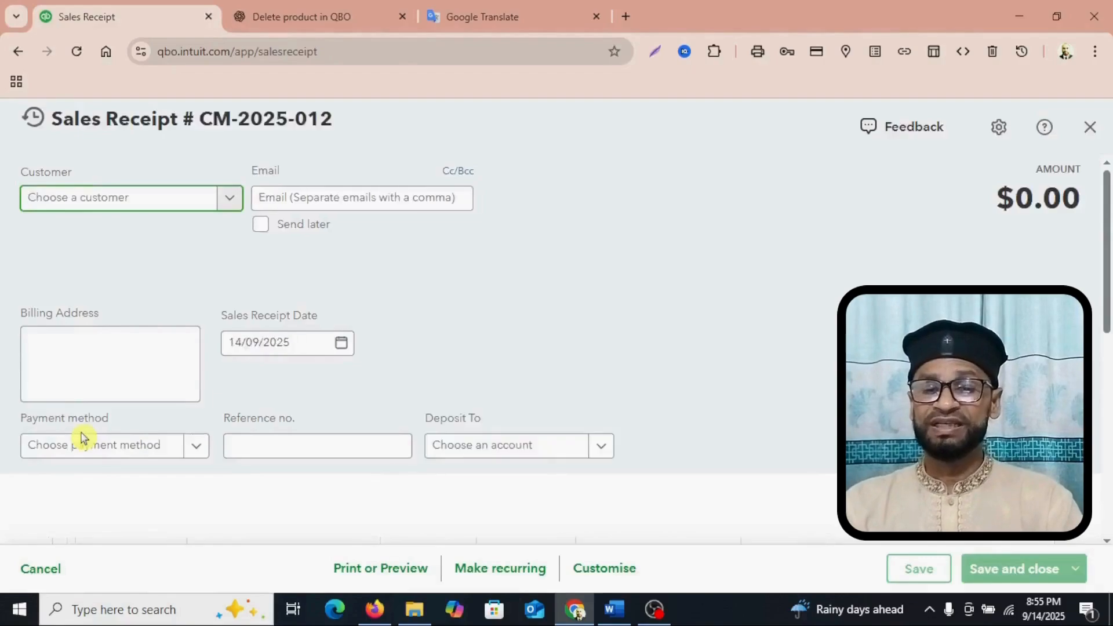
Copy the customer's name from the example receipt PDF in Firefox and use it to select the matching existing customer on the sales receipt.
{"action": "left_click", "coordinate": [79, 198]}
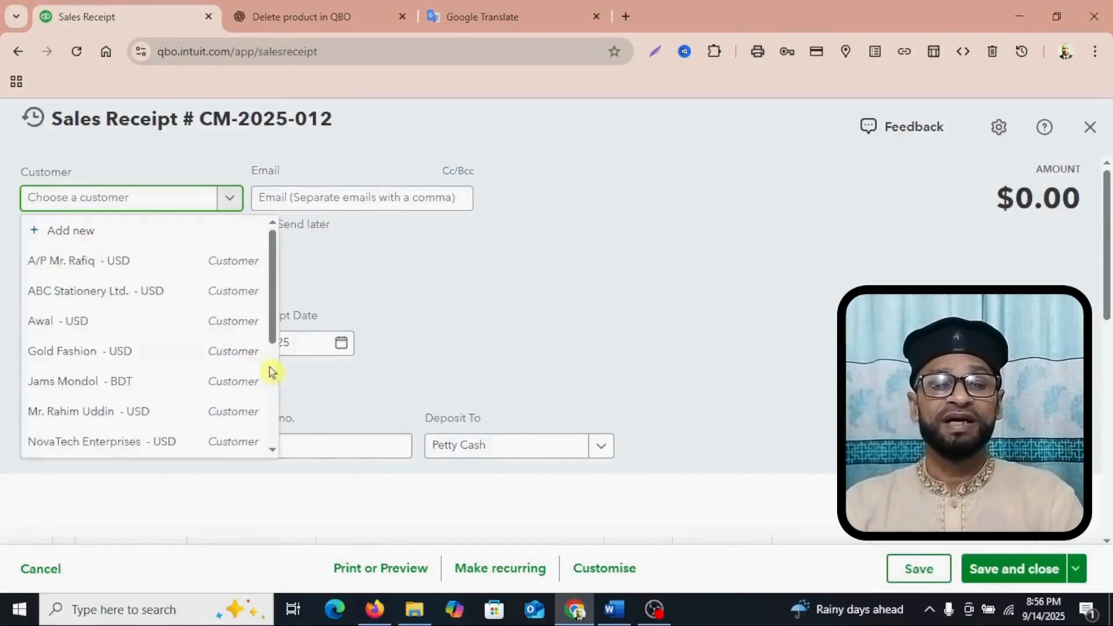
{"action": "left_click", "coordinate": [381, 618]}
{"action": "left_click_drag", "start_coordinate": [493, 282], "coordinate": [568, 290]}
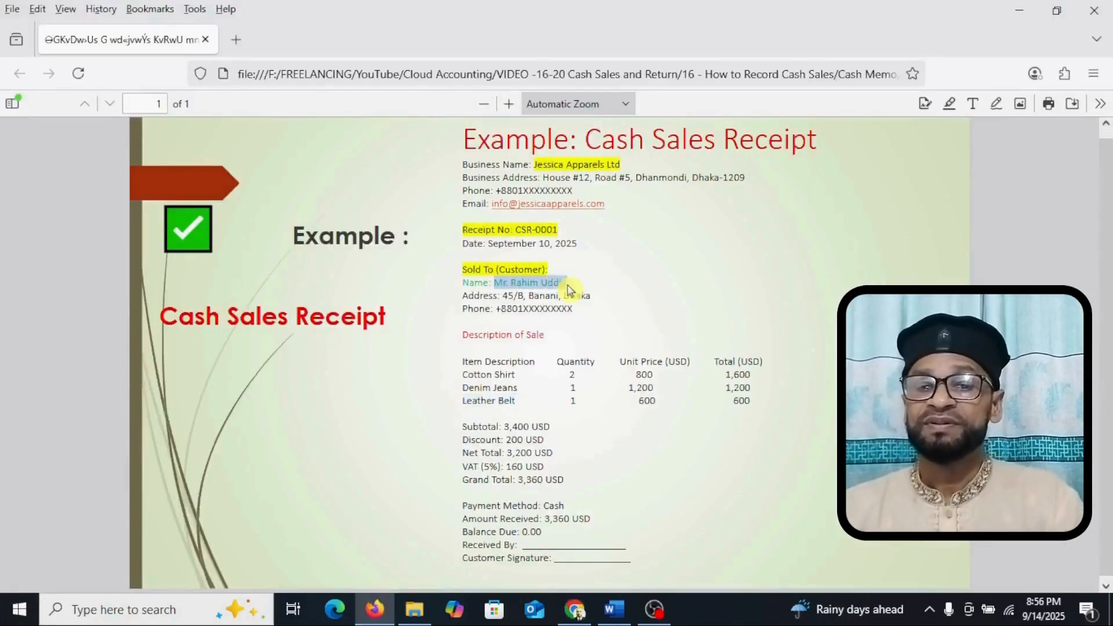
{"action": "right_click", "coordinate": [558, 284]}
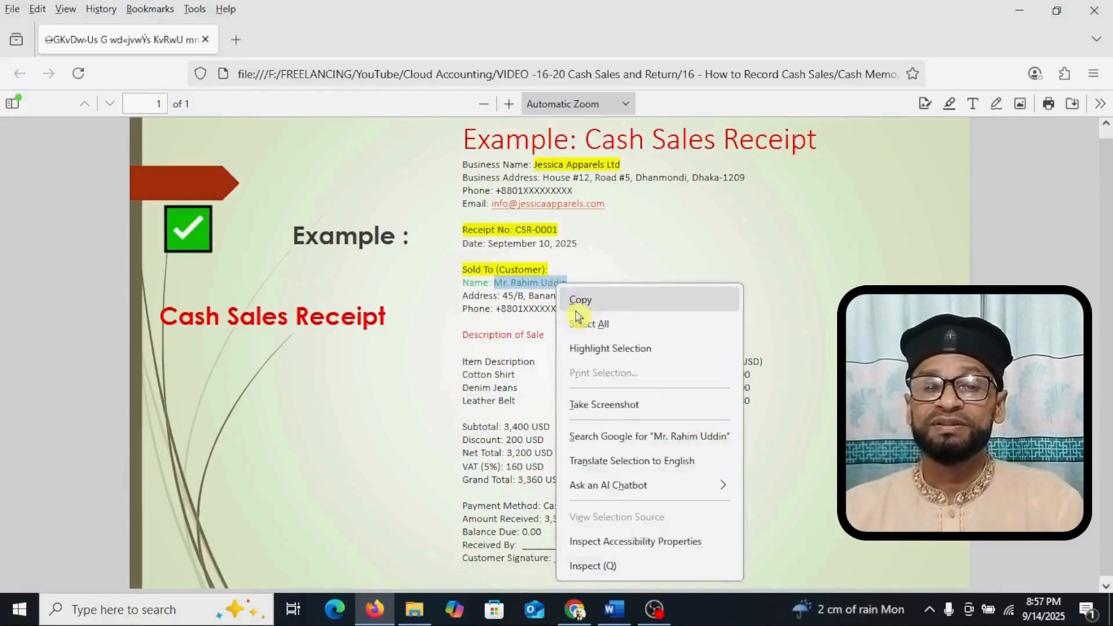
{"action": "left_click", "coordinate": [584, 307]}
{"action": "left_click", "coordinate": [573, 610]}
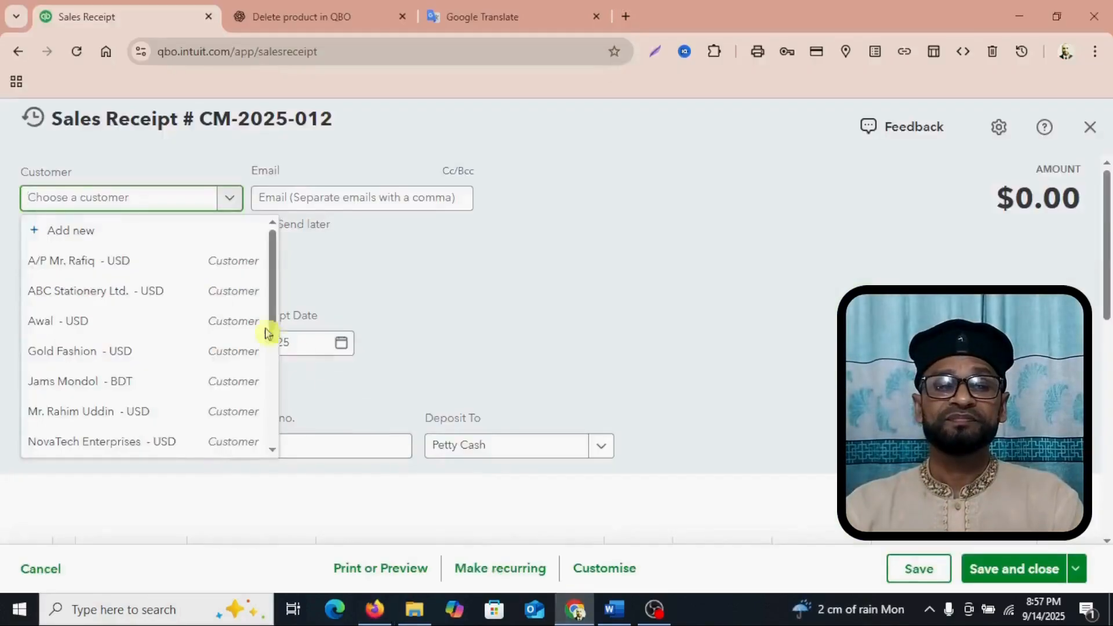
{"action": "left_click", "coordinate": [62, 199]}
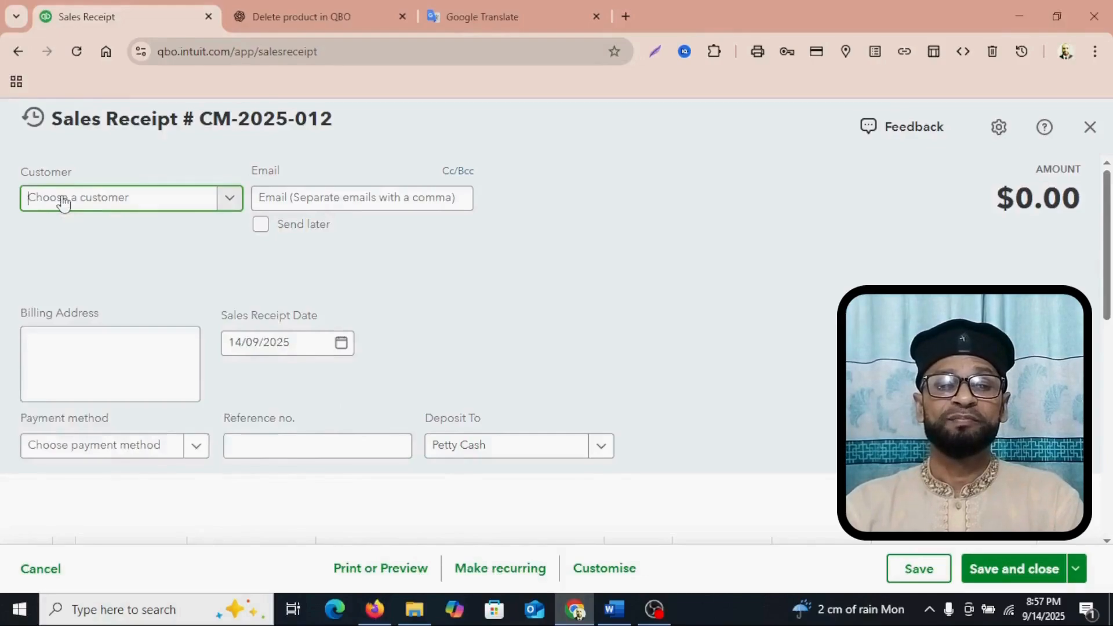
{"action": "right_click", "coordinate": [63, 200]}
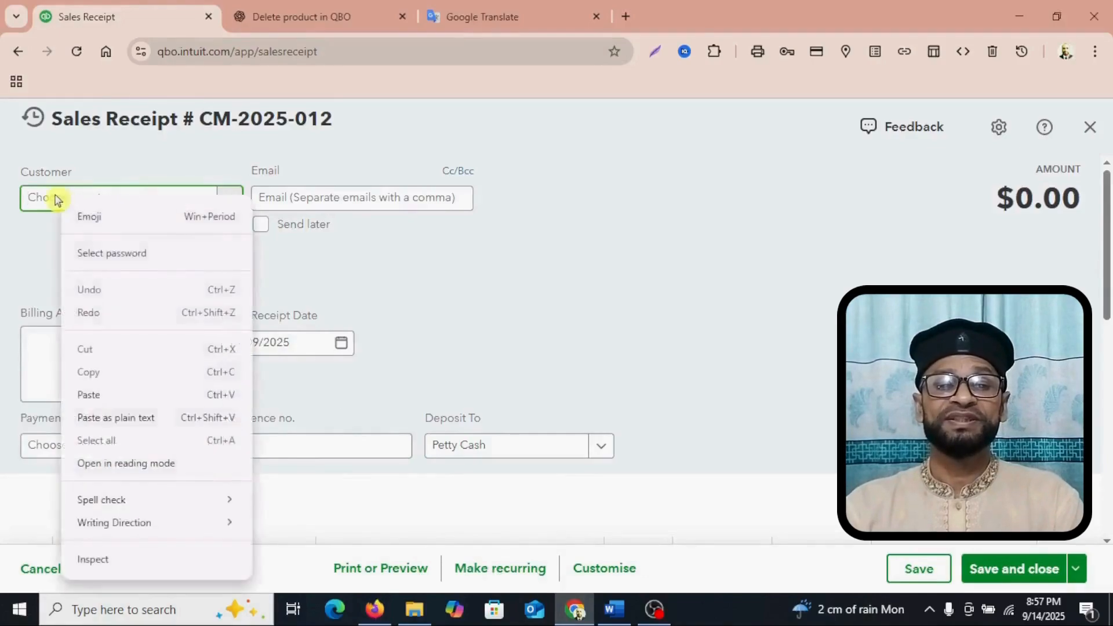
{"action": "left_click", "coordinate": [94, 400]}
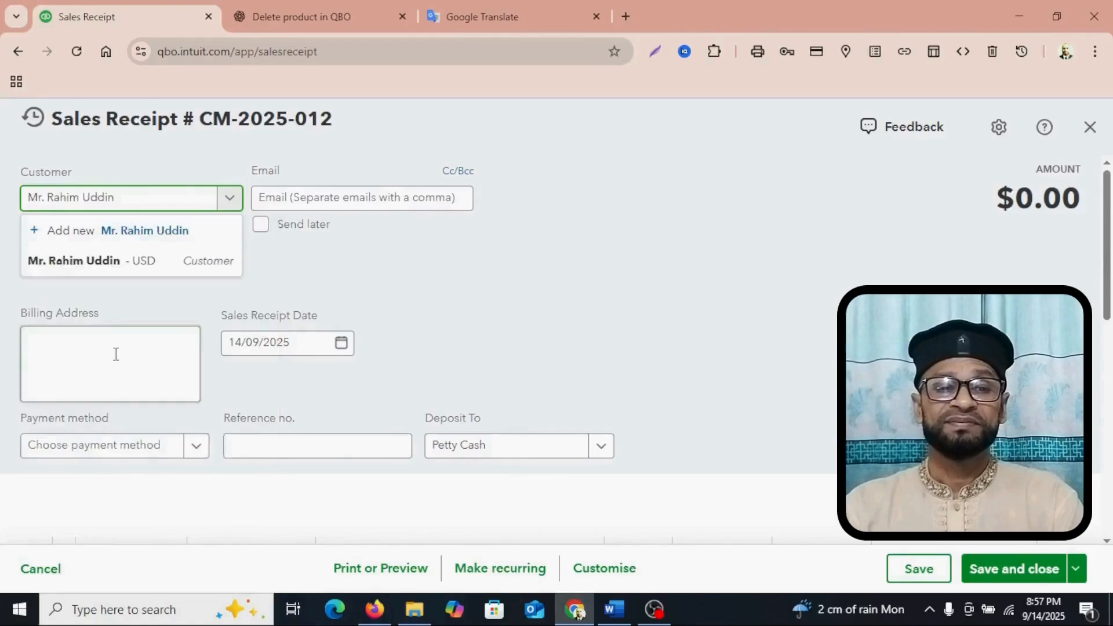
{"action": "left_click", "coordinate": [68, 266]}
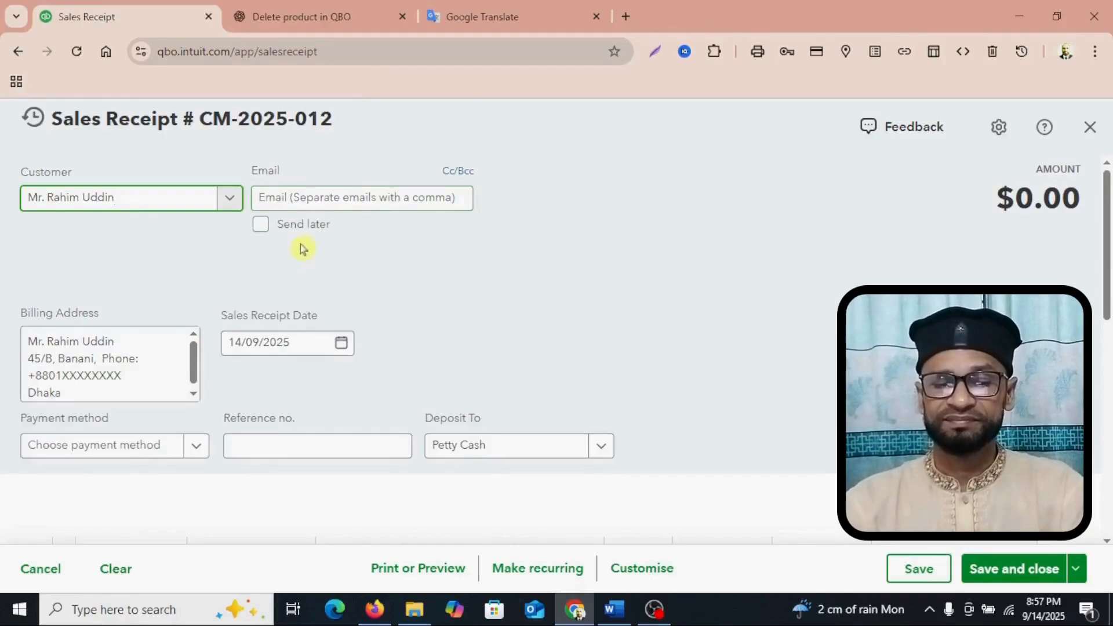
Check the sale date in the example receipt PDF and set the Sales Receipt Date to 10/09/2025.
{"action": "scroll", "coordinate": [280, 273], "scroll_direction": "down", "scroll_amount": 2}
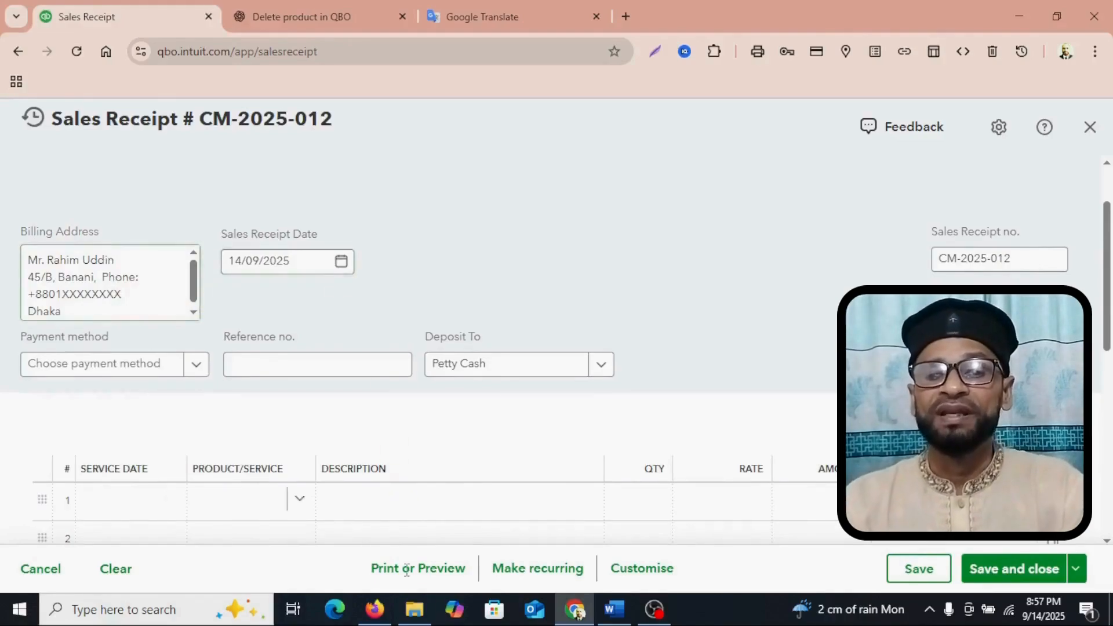
{"action": "left_click", "coordinate": [382, 618]}
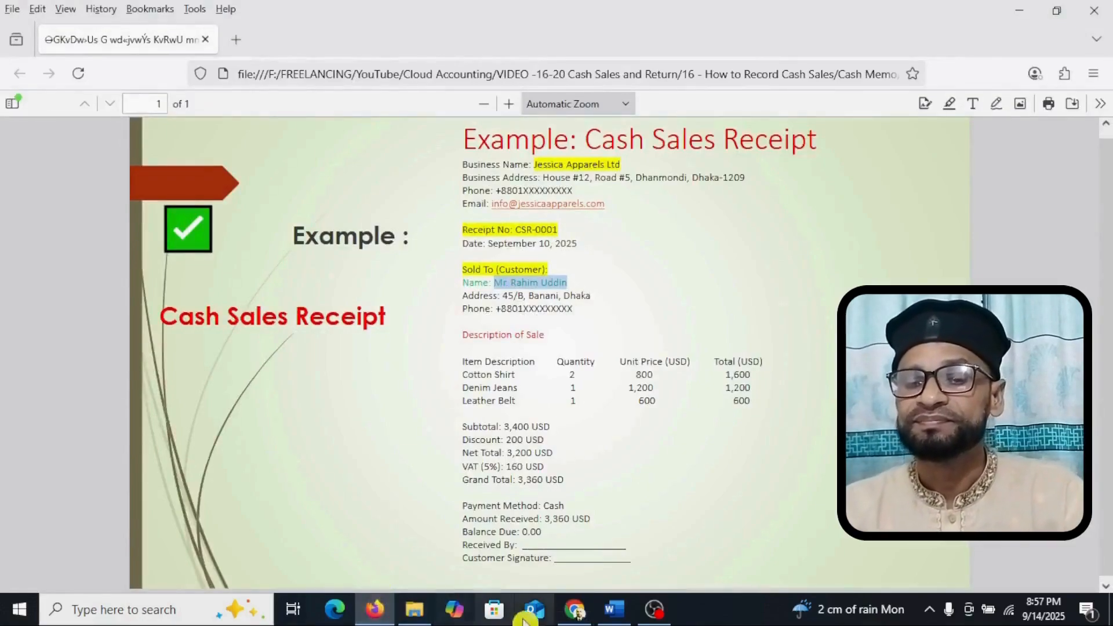
{"action": "left_click", "coordinate": [576, 613]}
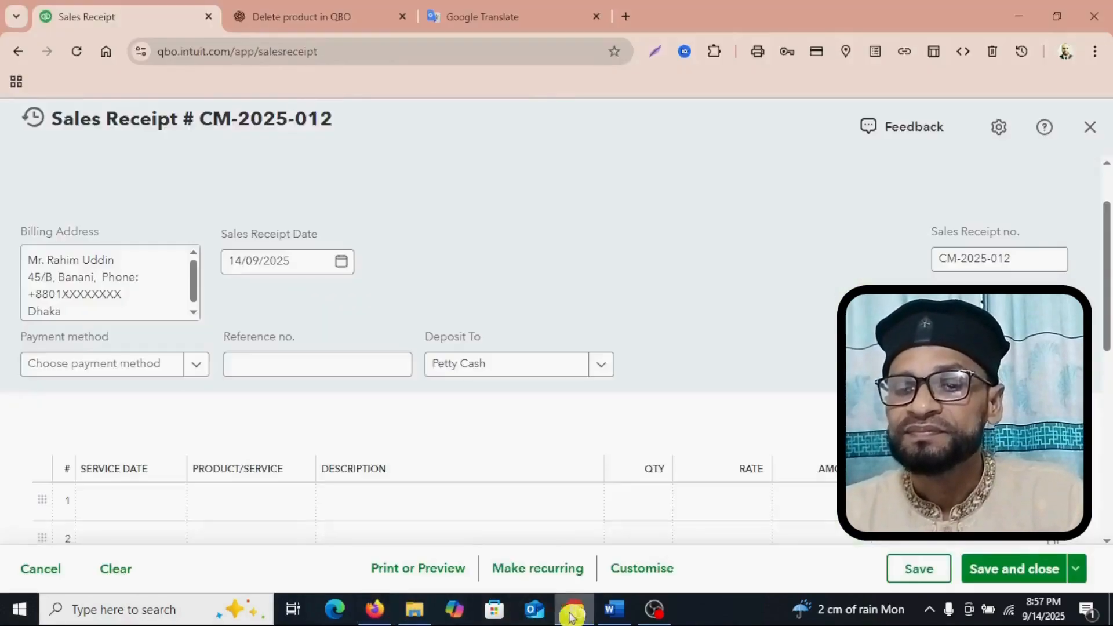
{"action": "left_click", "coordinate": [341, 262]}
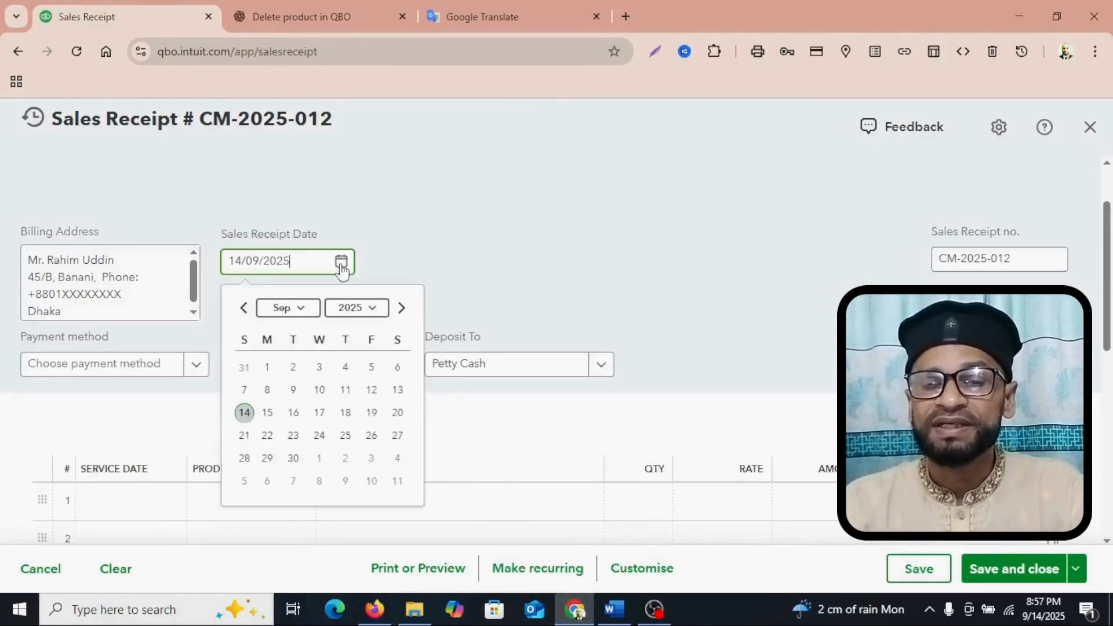
{"action": "left_click", "coordinate": [319, 390]}
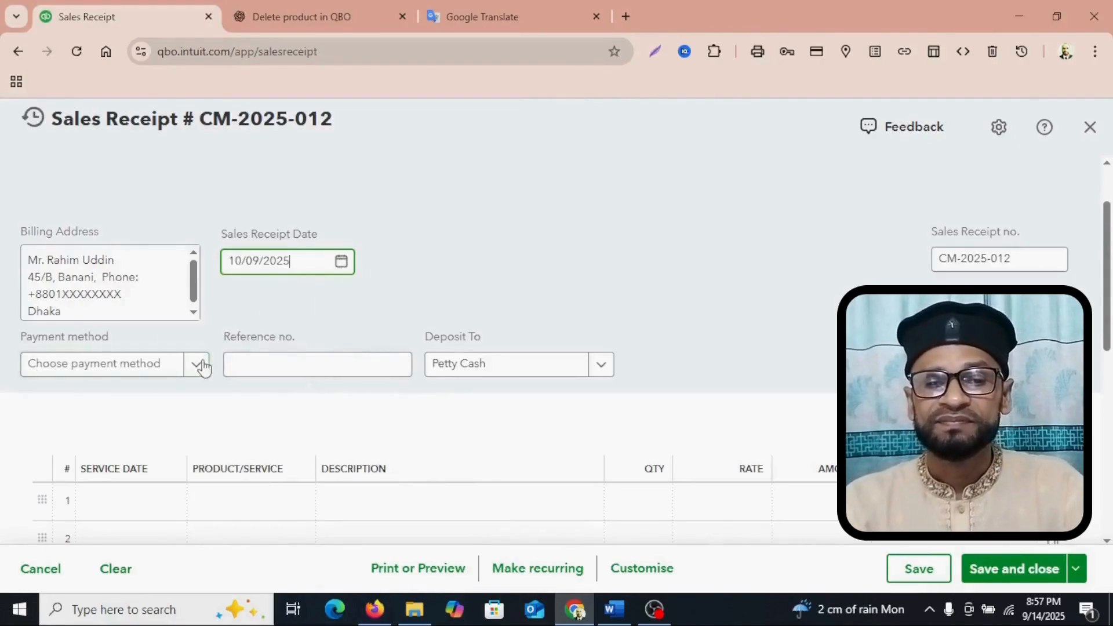
Check the payment method in the example receipt PDF and set the sales receipt's payment method to Cash.
{"action": "left_click", "coordinate": [374, 609]}
{"action": "double_click", "coordinate": [552, 504]}
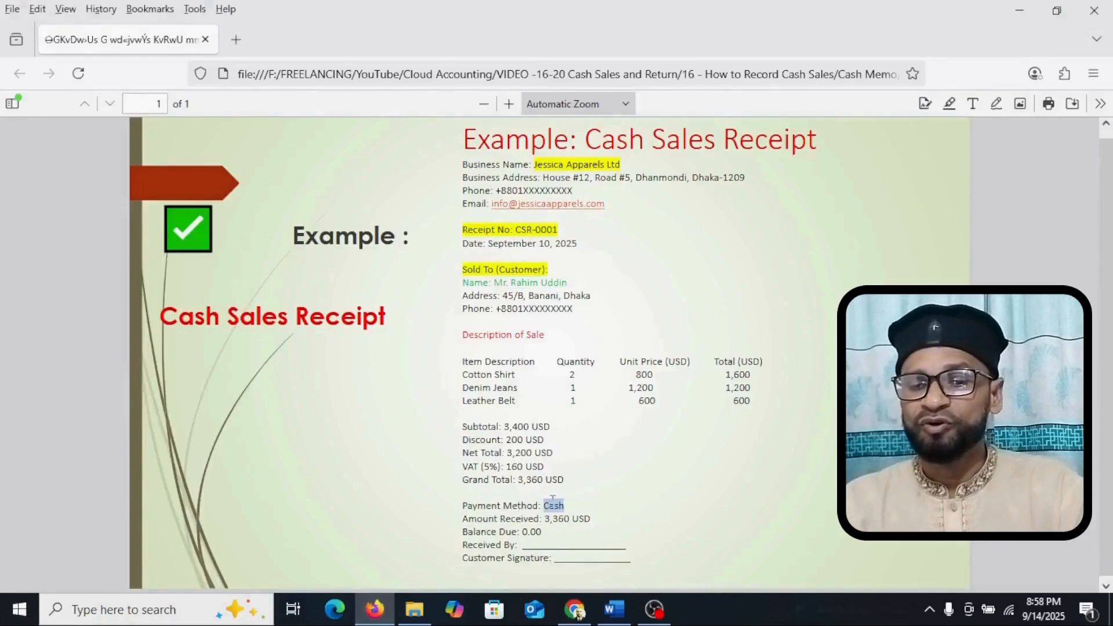
{"action": "left_click", "coordinate": [577, 613]}
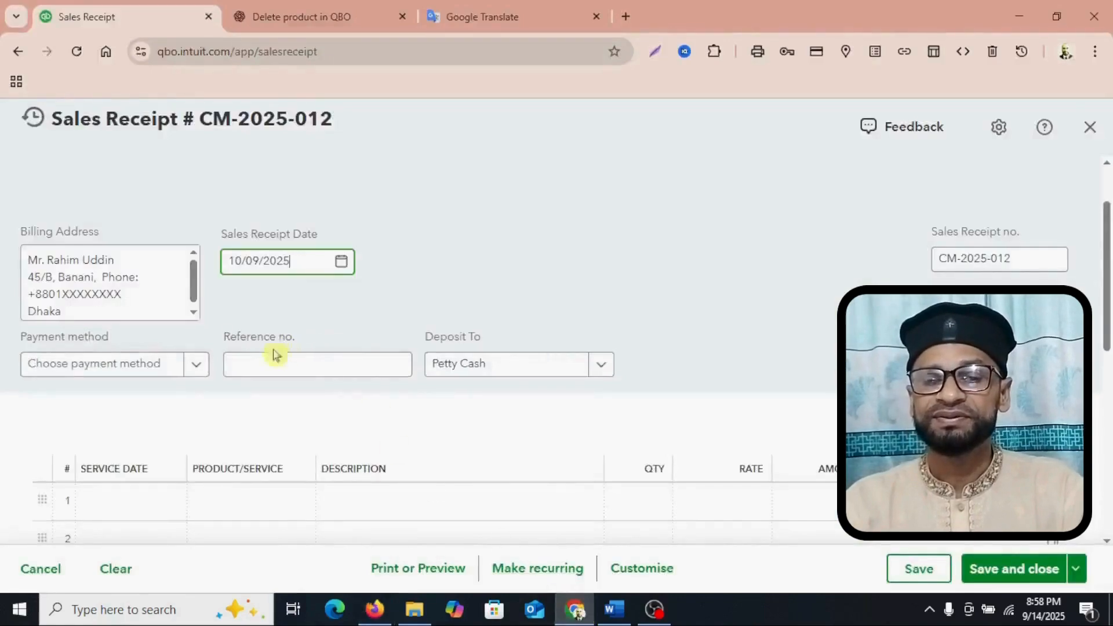
{"action": "left_click", "coordinate": [198, 367]}
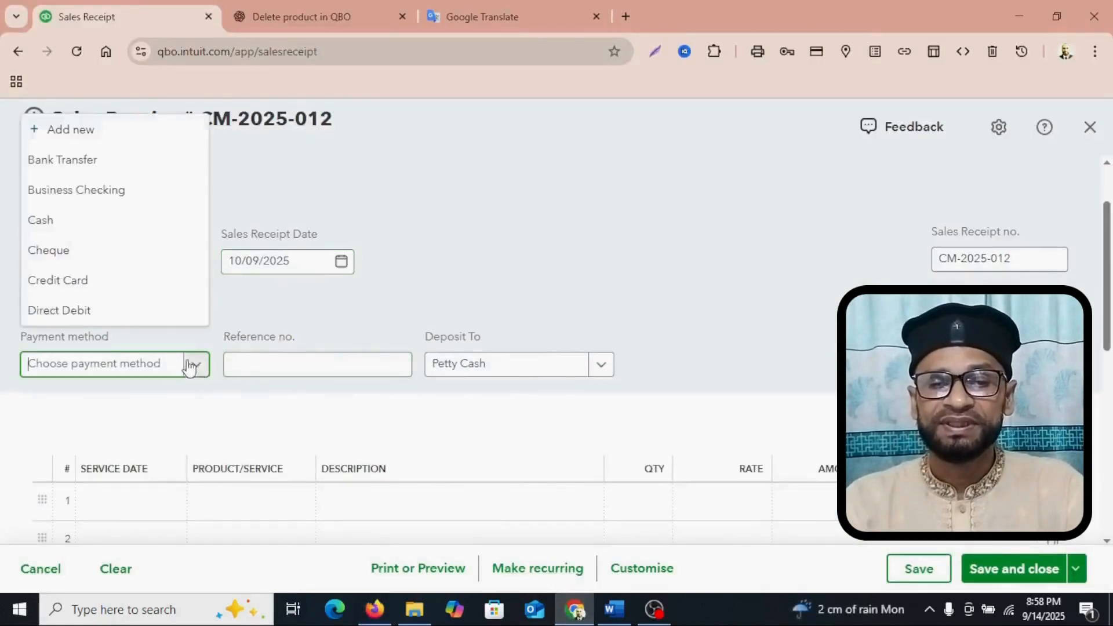
{"action": "left_click", "coordinate": [91, 222]}
Copy the receipt number CSR-0001 from the example receipt PDF into the sales receipt's Reference no. field.
{"action": "left_click", "coordinate": [313, 357]}
{"action": "left_click", "coordinate": [386, 613]}
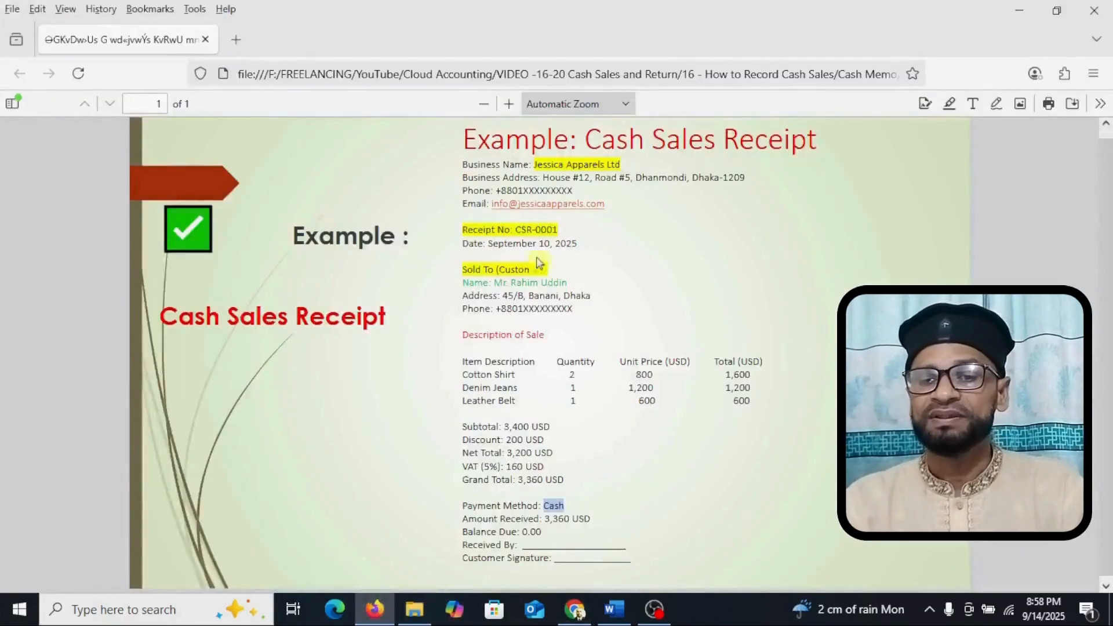
{"action": "left_click", "coordinate": [523, 226]}
{"action": "left_click_drag", "start_coordinate": [523, 226], "coordinate": [557, 226]}
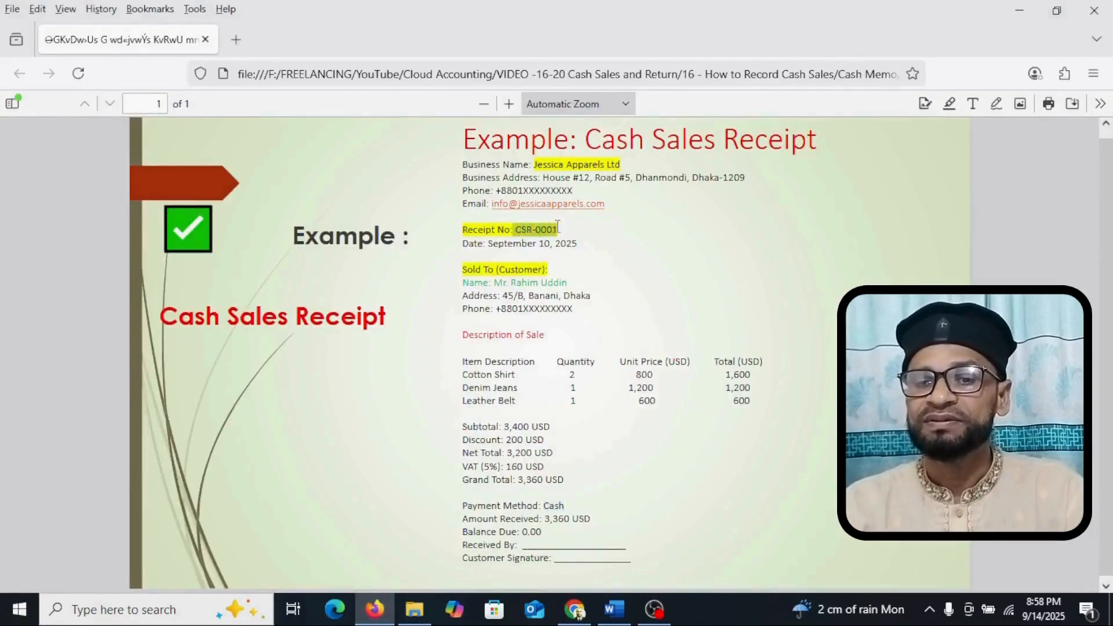
{"action": "right_click", "coordinate": [551, 229]}
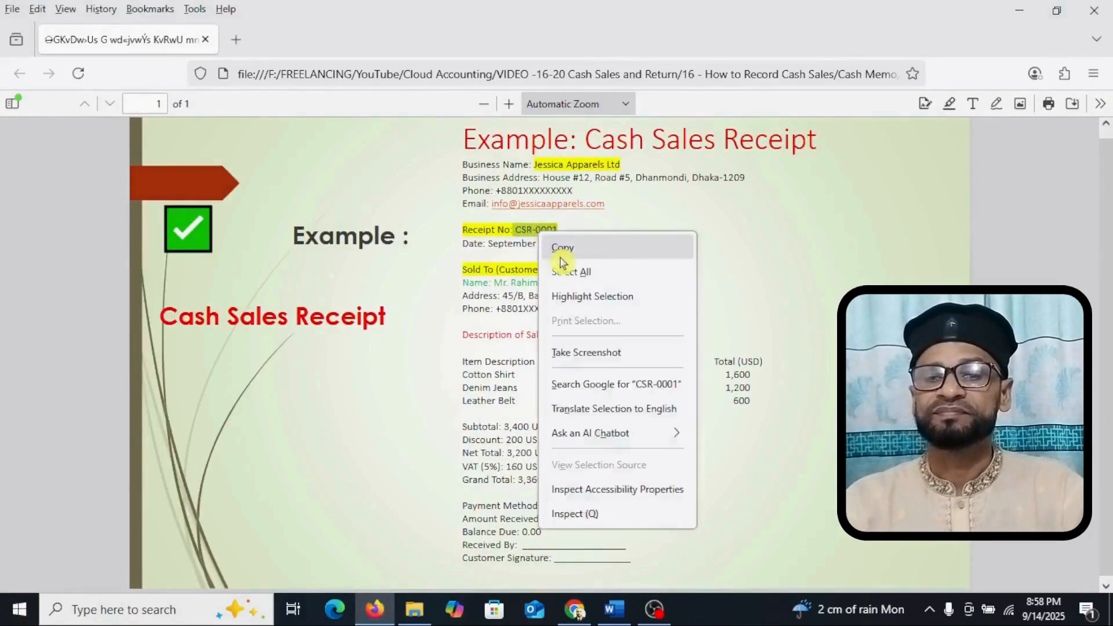
{"action": "left_click", "coordinate": [562, 250]}
{"action": "left_click", "coordinate": [575, 609]}
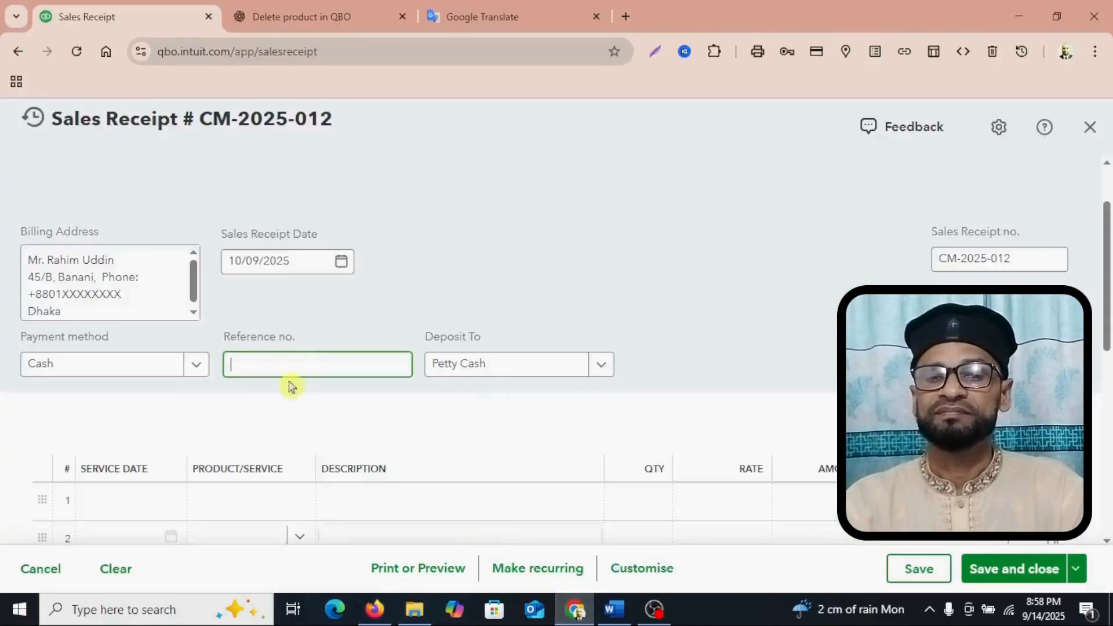
{"action": "right_click", "coordinate": [244, 369]}
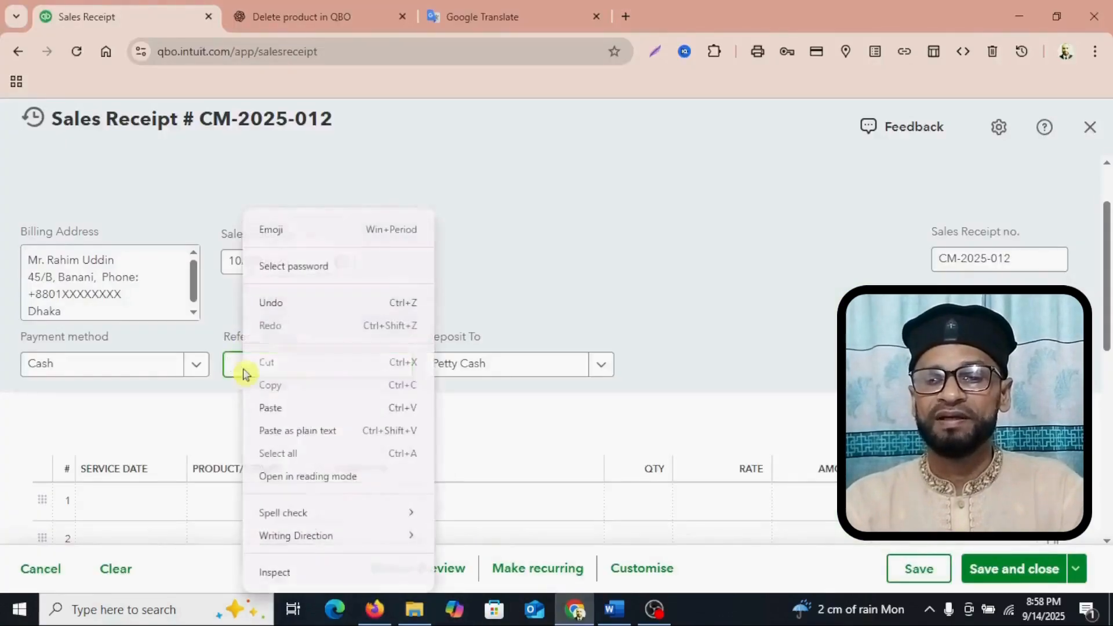
{"action": "left_click", "coordinate": [281, 409]}
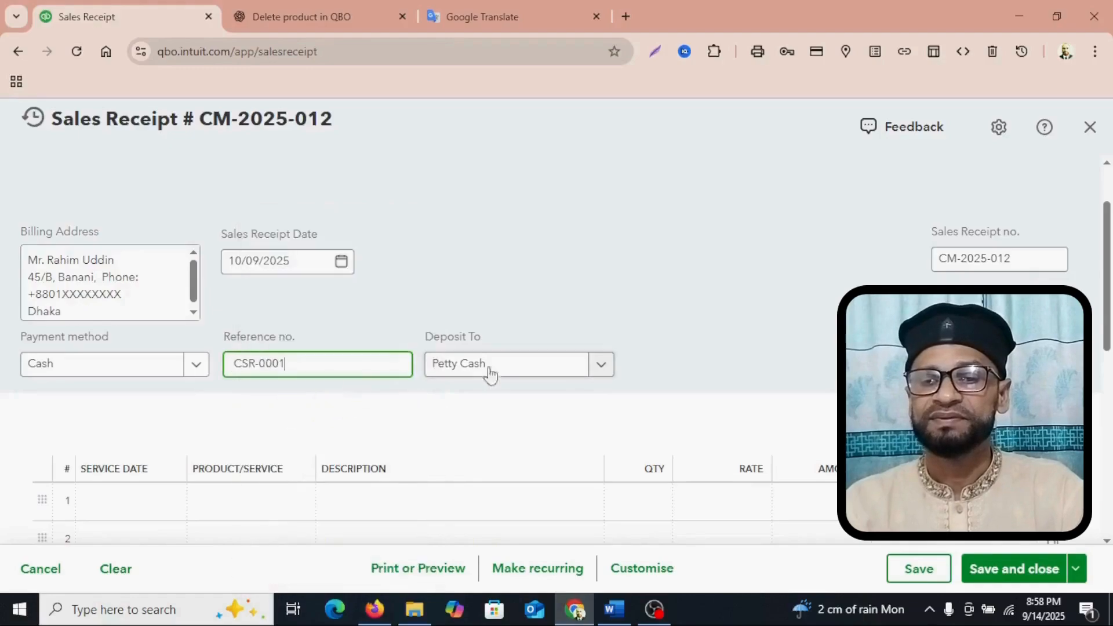
Set the sales receipt's Deposit To account to Cash in hand.
{"action": "mouse_move", "coordinate": [578, 615]}
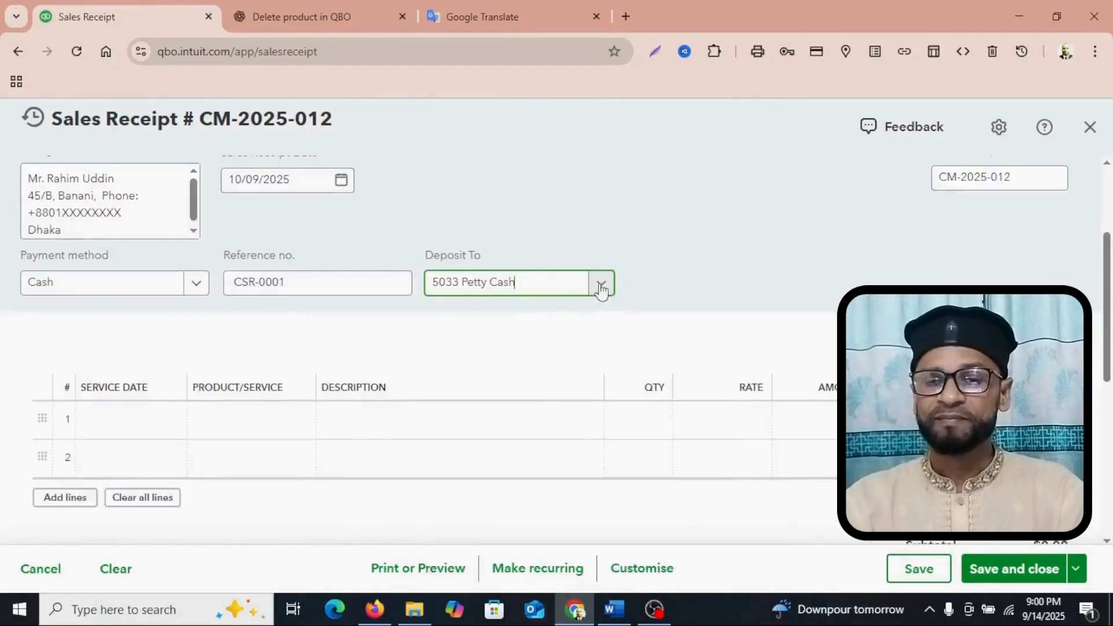
{"action": "left_click", "coordinate": [600, 286]}
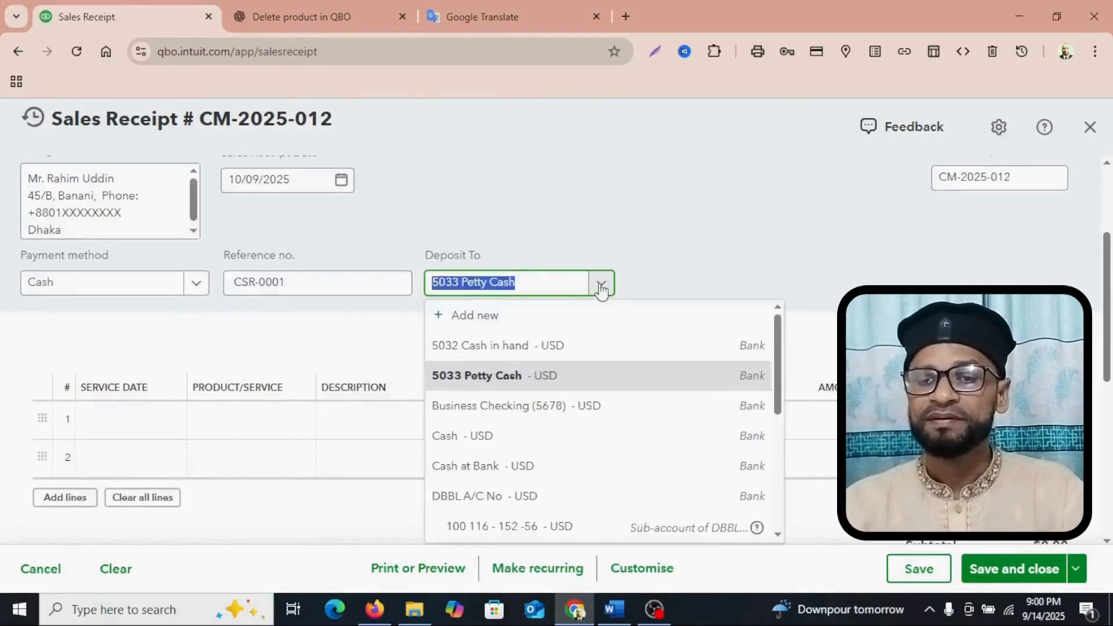
{"action": "left_click", "coordinate": [535, 351]}
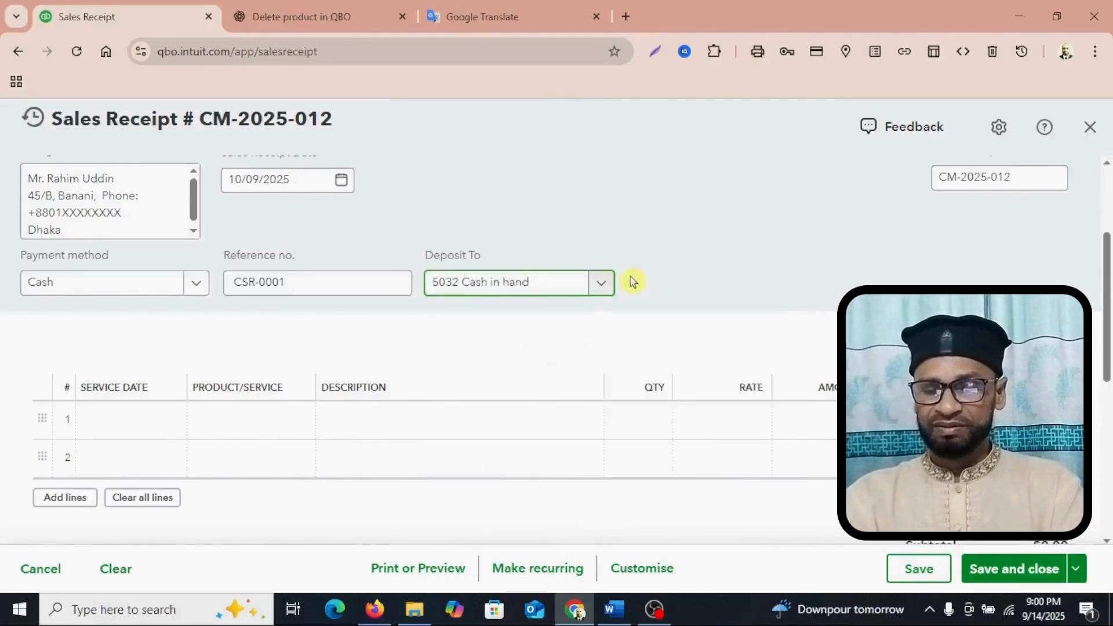
Set the service date of the first line item to 10/09/2025.
{"action": "scroll", "coordinate": [447, 350], "scroll_direction": "down", "scroll_amount": 3}
{"action": "left_click", "coordinate": [161, 259]}
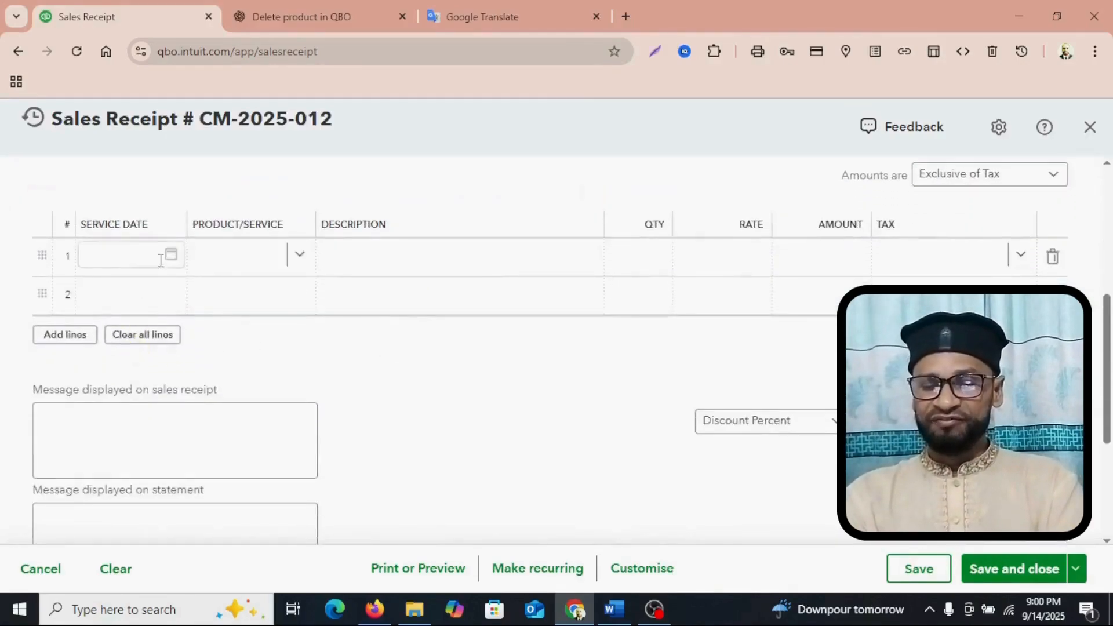
{"action": "left_click", "coordinate": [178, 256]}
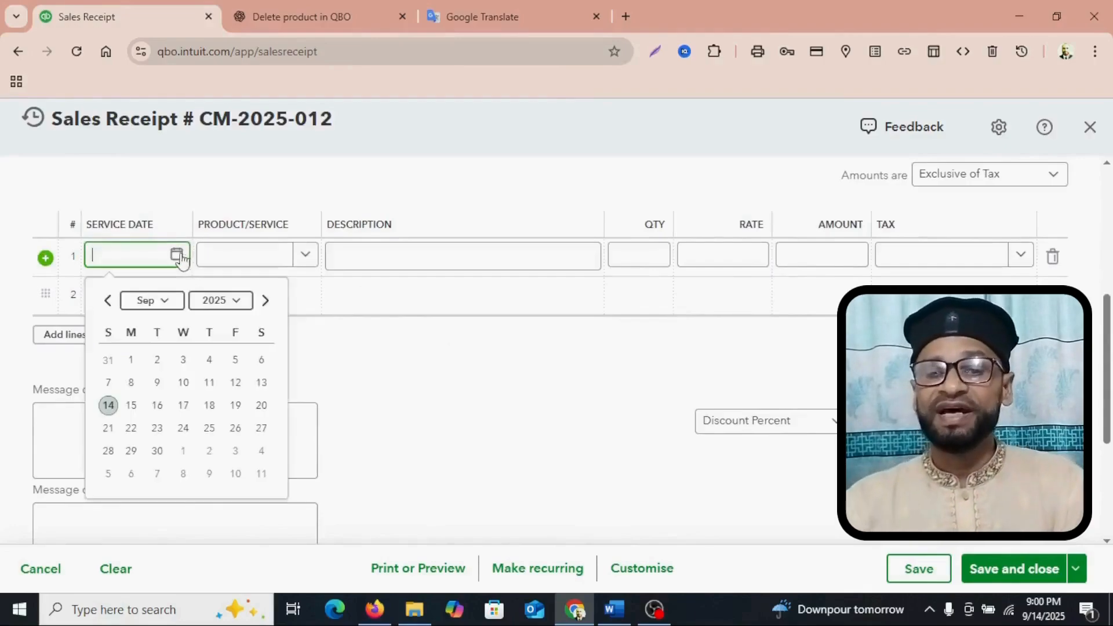
{"action": "left_click", "coordinate": [183, 384]}
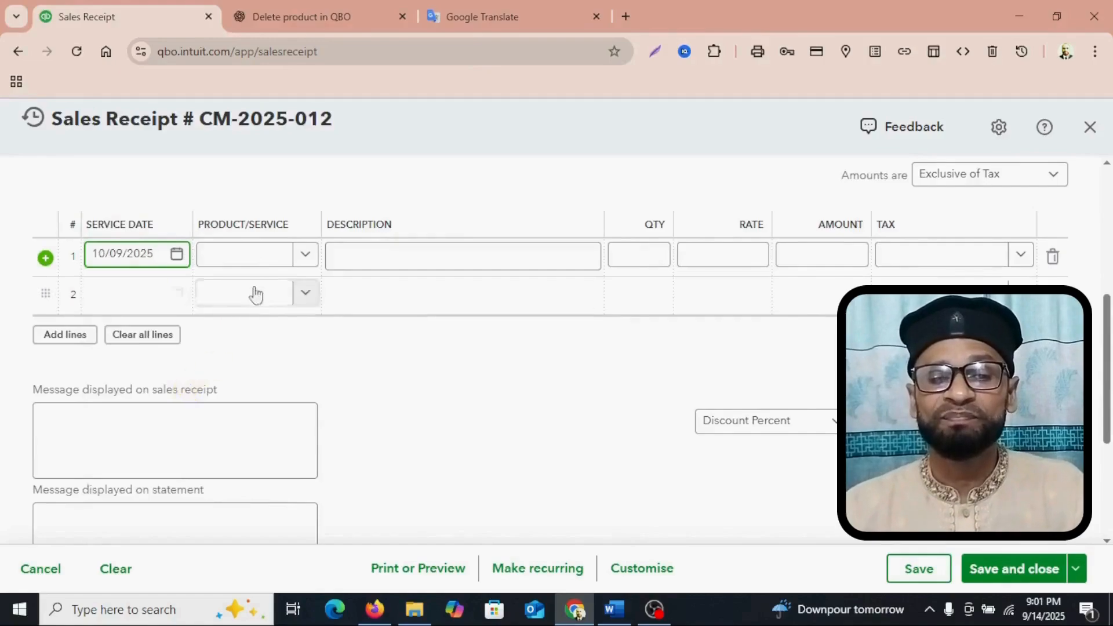
Copy "Cotton Shirt" from the example receipt PDF and choose the Cotton Shirt product in the Shirt category for the first line item.
{"action": "key", "text": "Tab"}
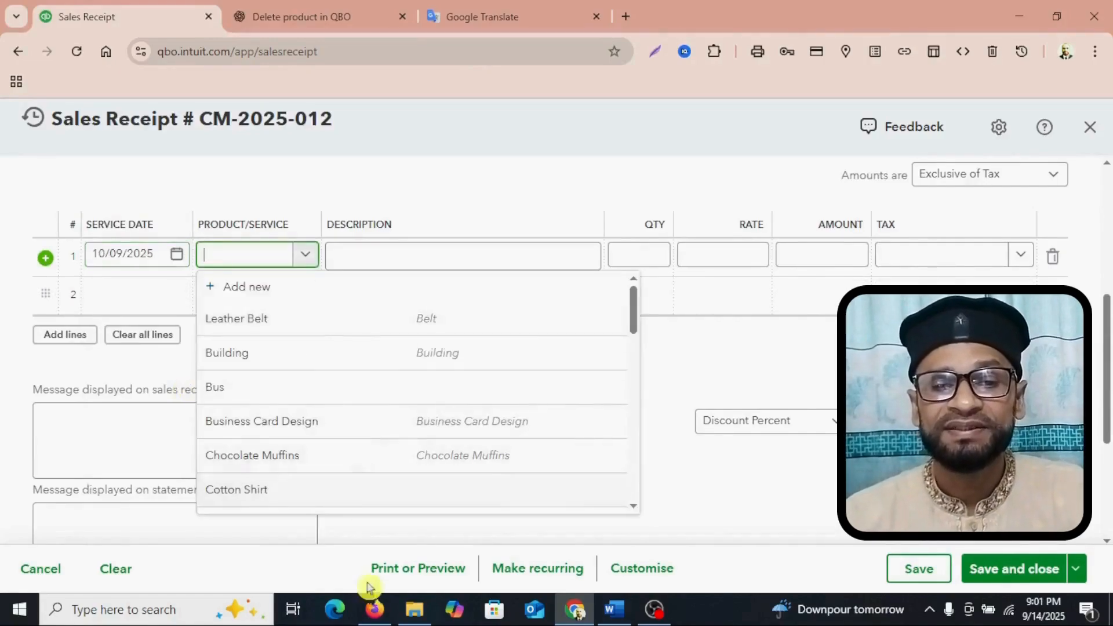
{"action": "left_click", "coordinate": [374, 609]}
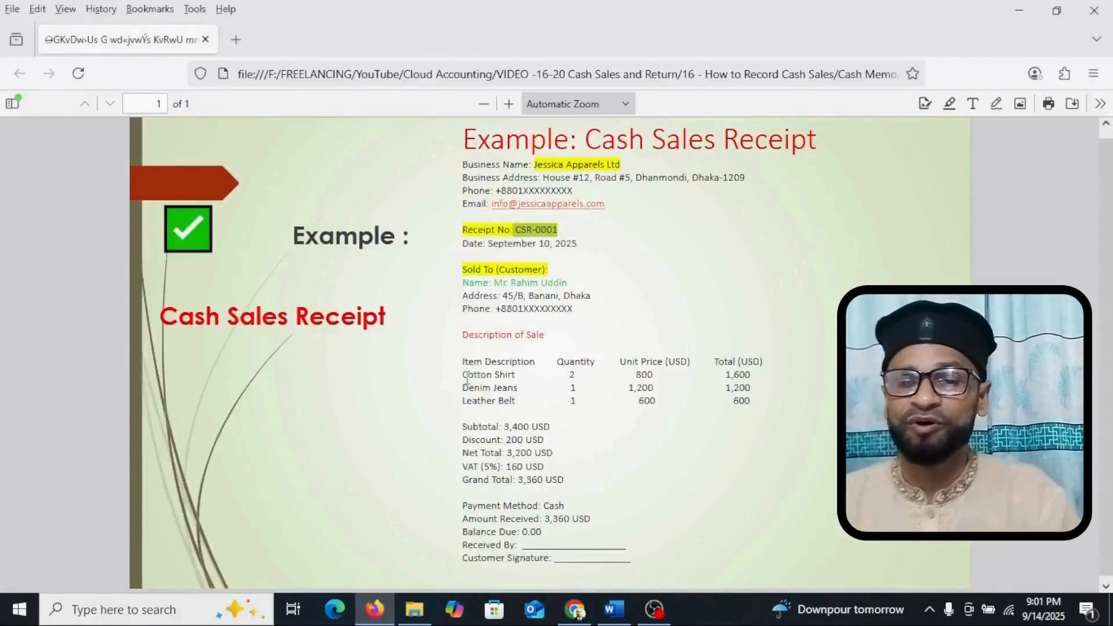
{"action": "left_click_drag", "start_coordinate": [473, 375], "coordinate": [517, 376]}
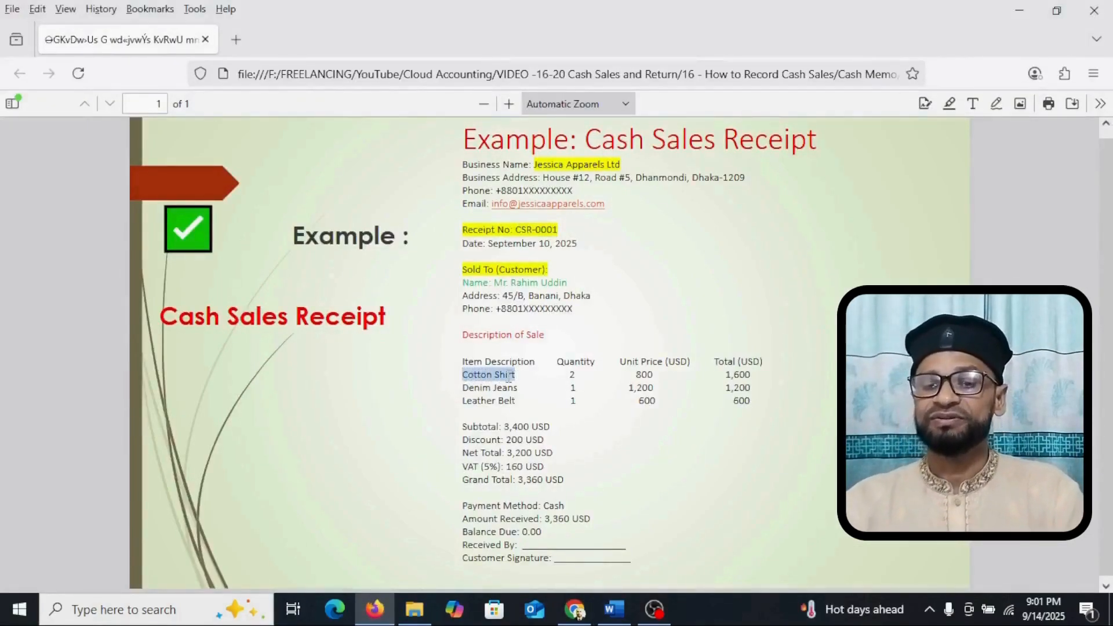
{"action": "right_click", "coordinate": [516, 375]}
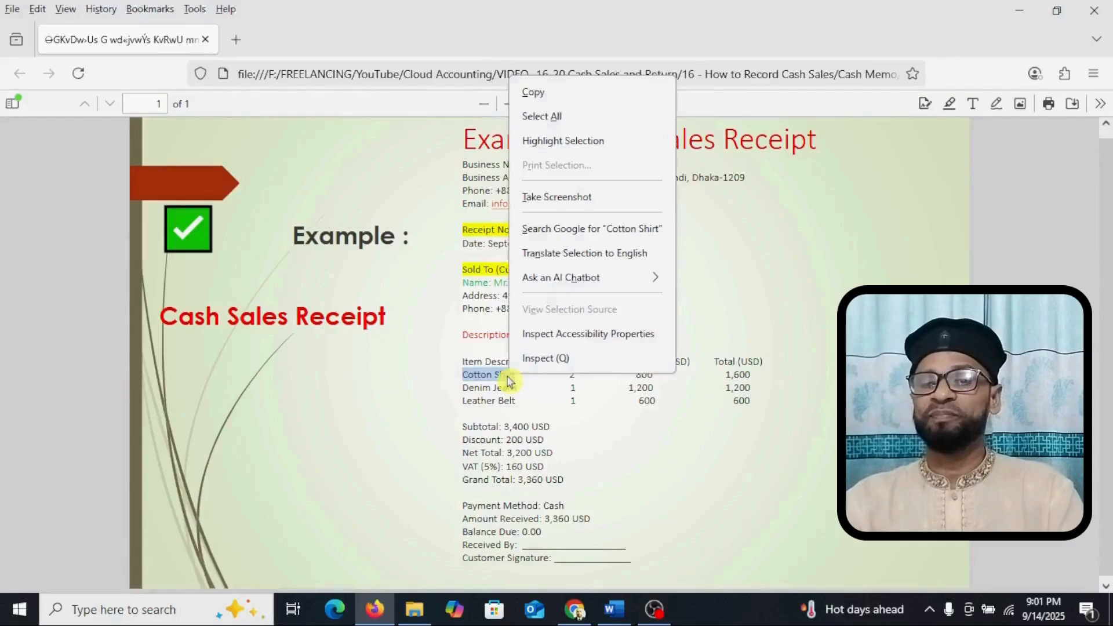
{"action": "left_click", "coordinate": [560, 97]}
{"action": "left_click", "coordinate": [576, 610]}
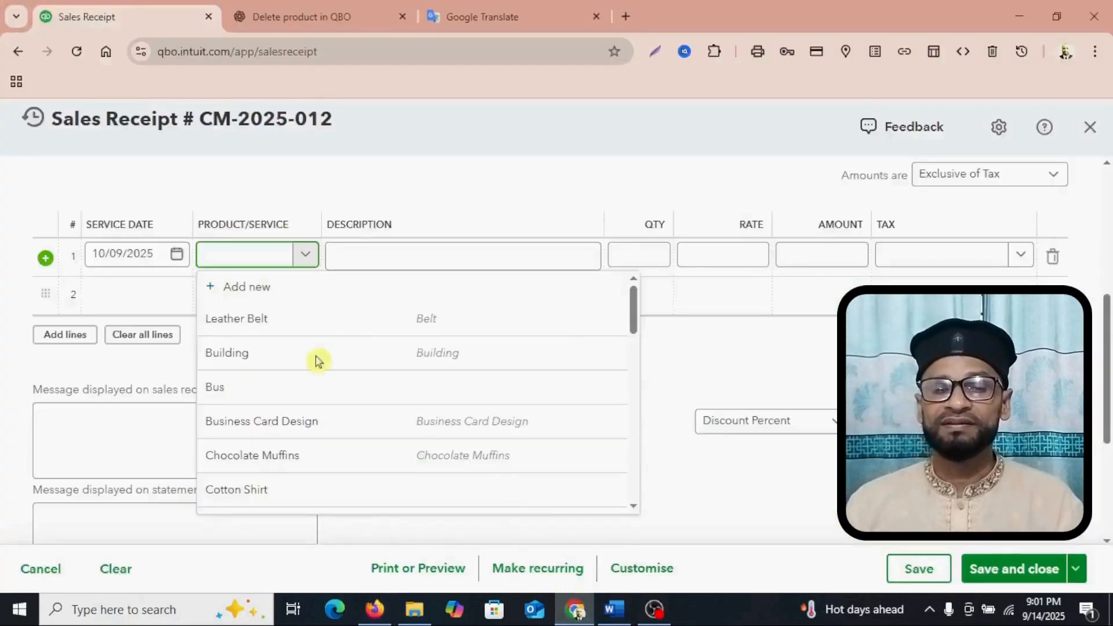
{"action": "right_click", "coordinate": [216, 255]}
{"action": "left_click", "coordinate": [255, 415]}
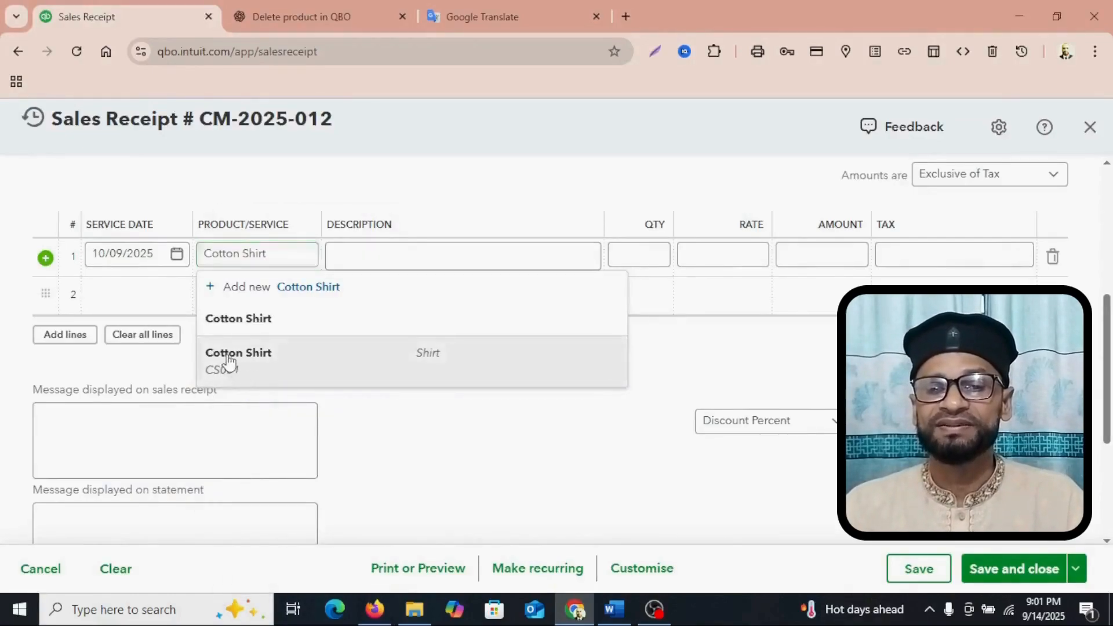
{"action": "left_click", "coordinate": [229, 361]}
{"action": "left_click", "coordinate": [377, 257]}
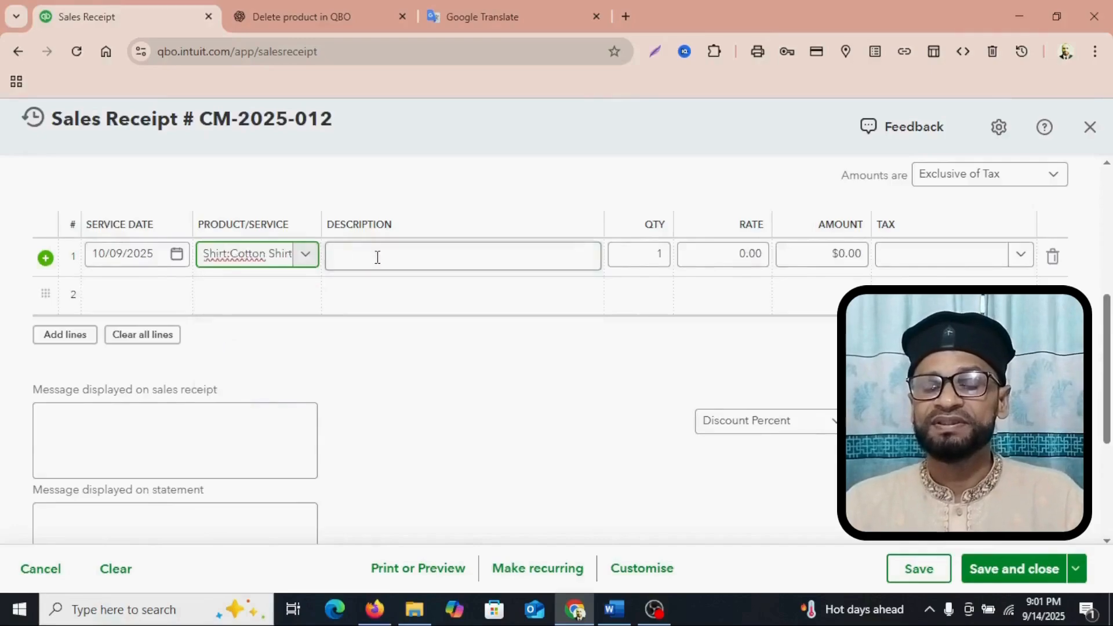
Describe the first line item as "Sale - Cotton Shirt x 2" and set its quantity to 2 and rate to 800.
{"action": "type", "text": "Sale - Cotton Shirt x 2"}
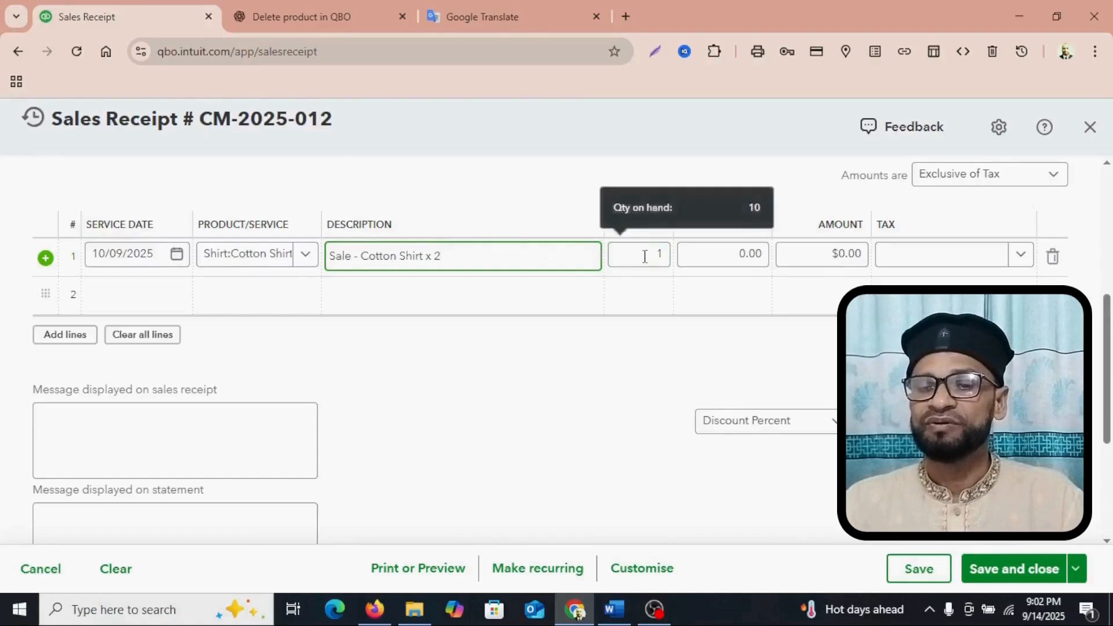
{"action": "left_click", "coordinate": [374, 608]}
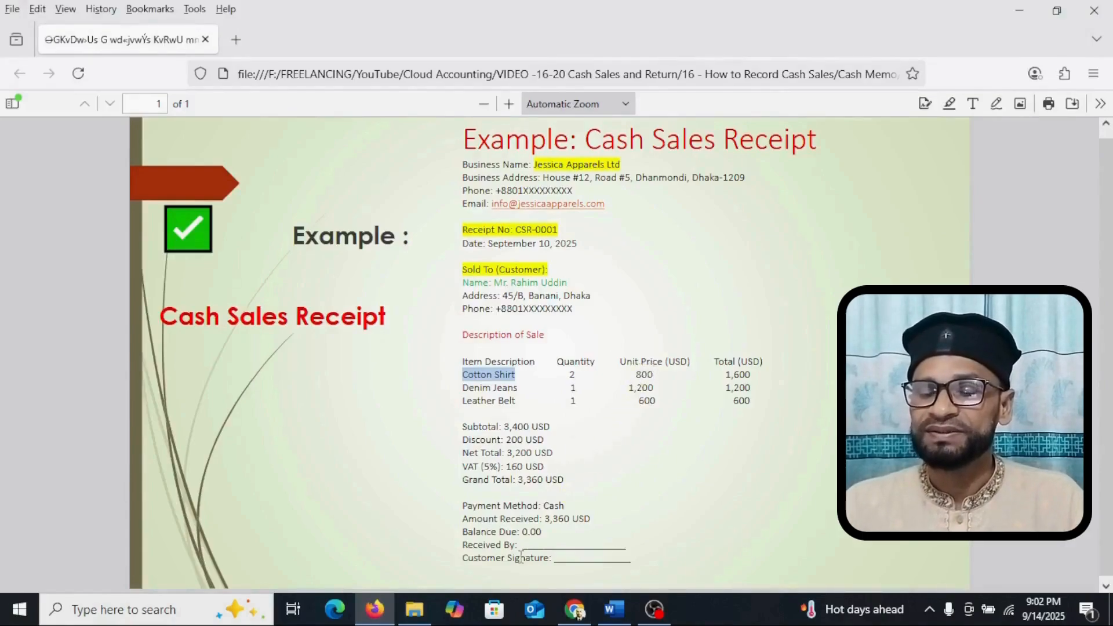
{"action": "left_click", "coordinate": [573, 489]}
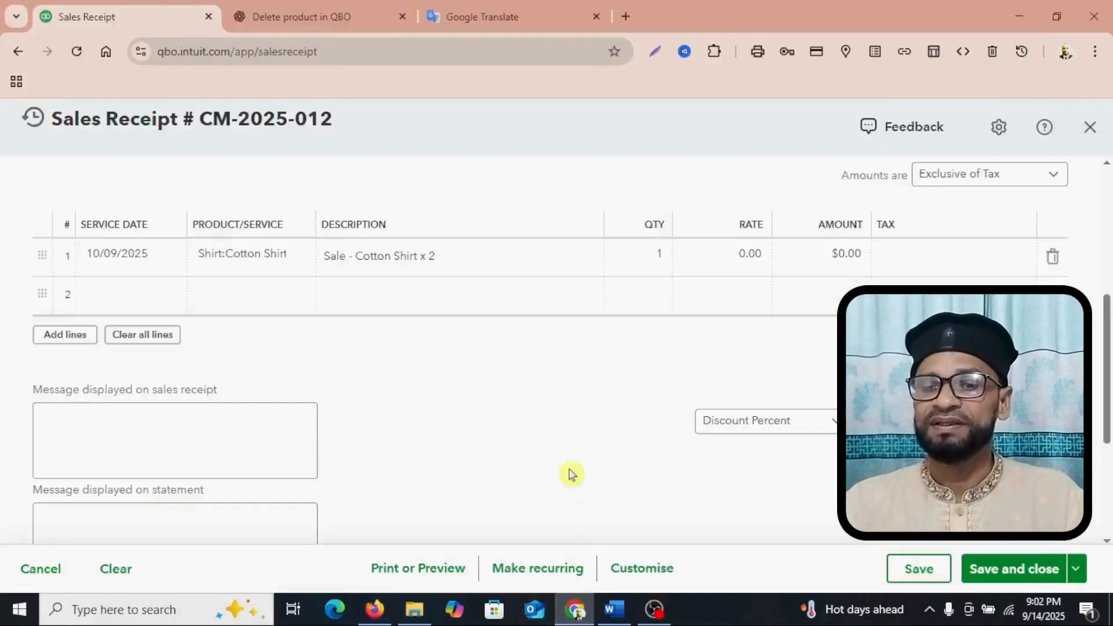
{"action": "left_click", "coordinate": [633, 254]}
{"action": "left_click", "coordinate": [658, 253]}
{"action": "key", "text": "BackSpace"}
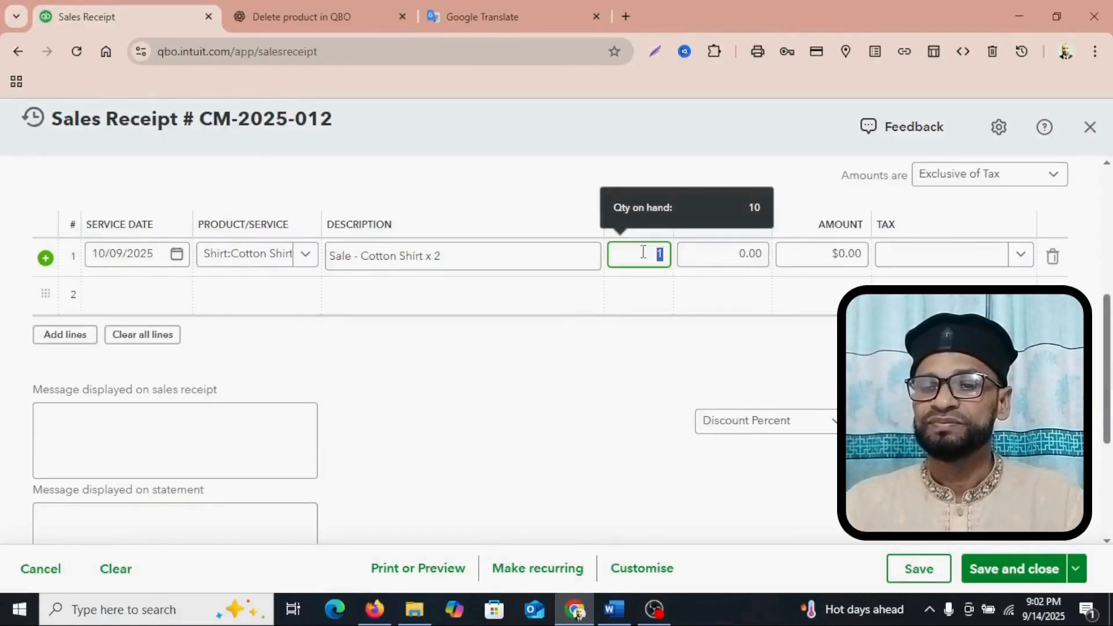
{"action": "left_click", "coordinate": [759, 258]}
{"action": "type", "text": "8"}
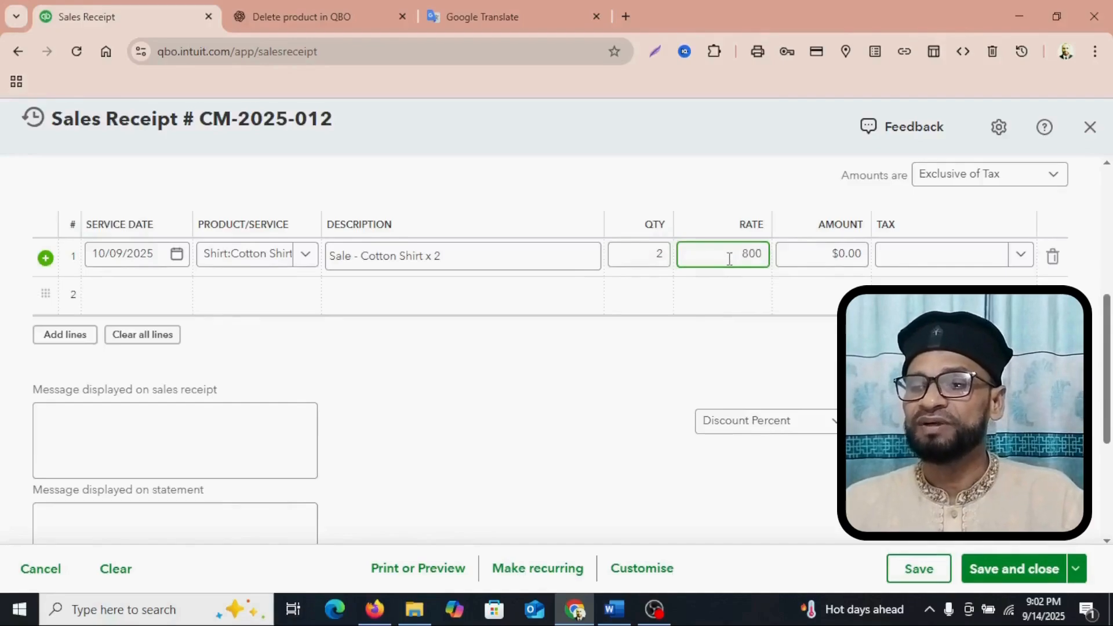
{"action": "left_click", "coordinate": [847, 255]}
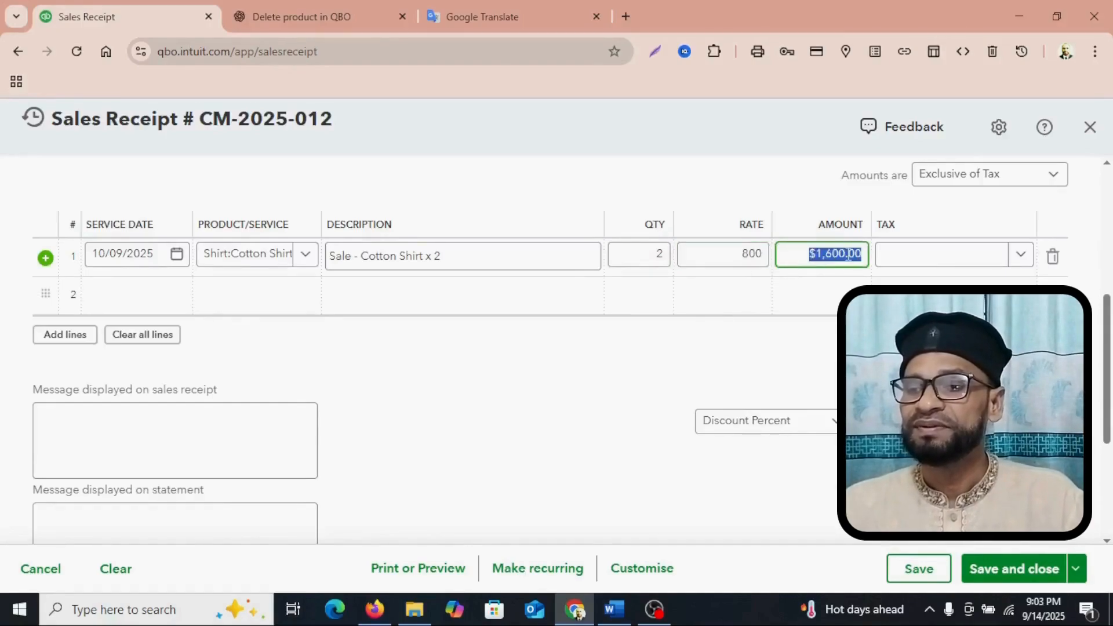
Check the VAT rate on the example receipt PDF and set the first line item's tax to 5% VAT (5%).
{"action": "mouse_move", "coordinate": [375, 609]}
{"action": "left_click", "coordinate": [429, 551]}
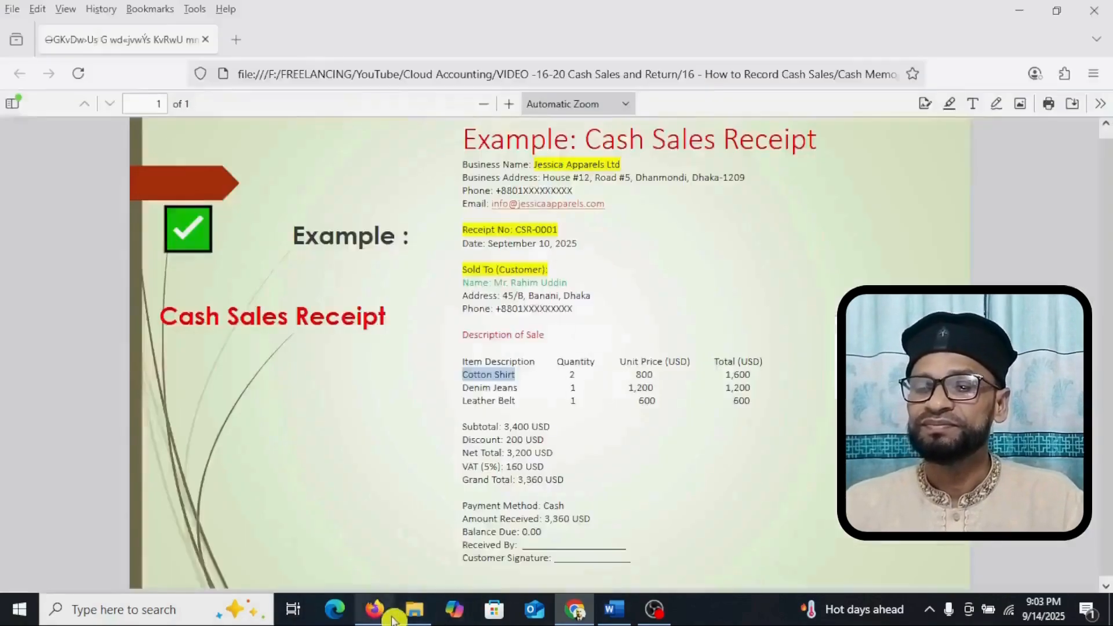
{"action": "left_click_drag", "start_coordinate": [489, 463], "coordinate": [518, 463]}
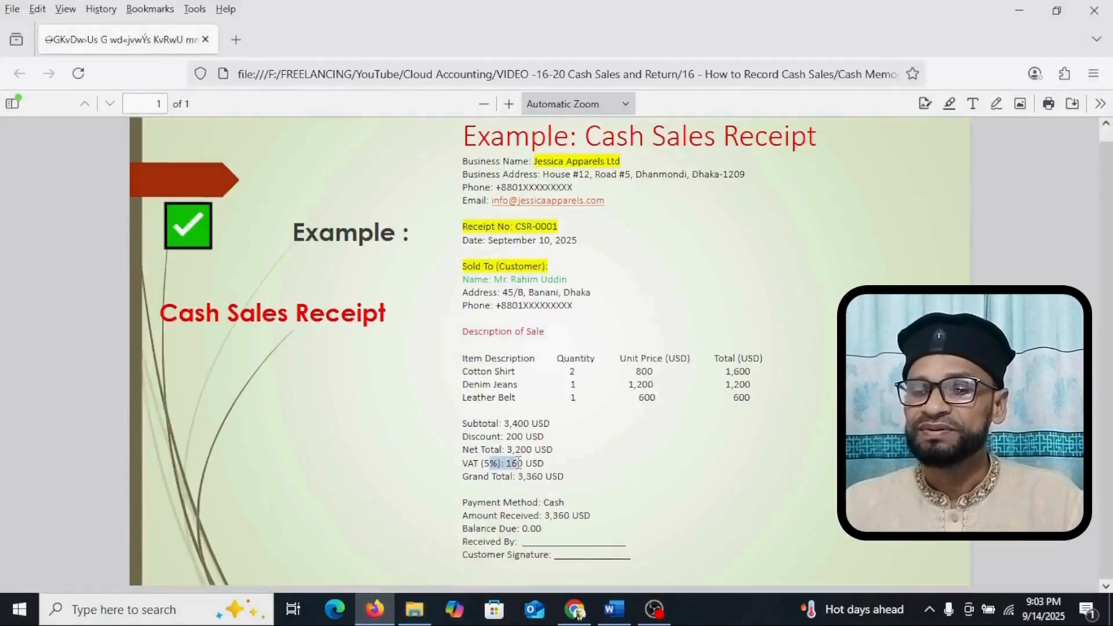
{"action": "left_click", "coordinate": [534, 462]}
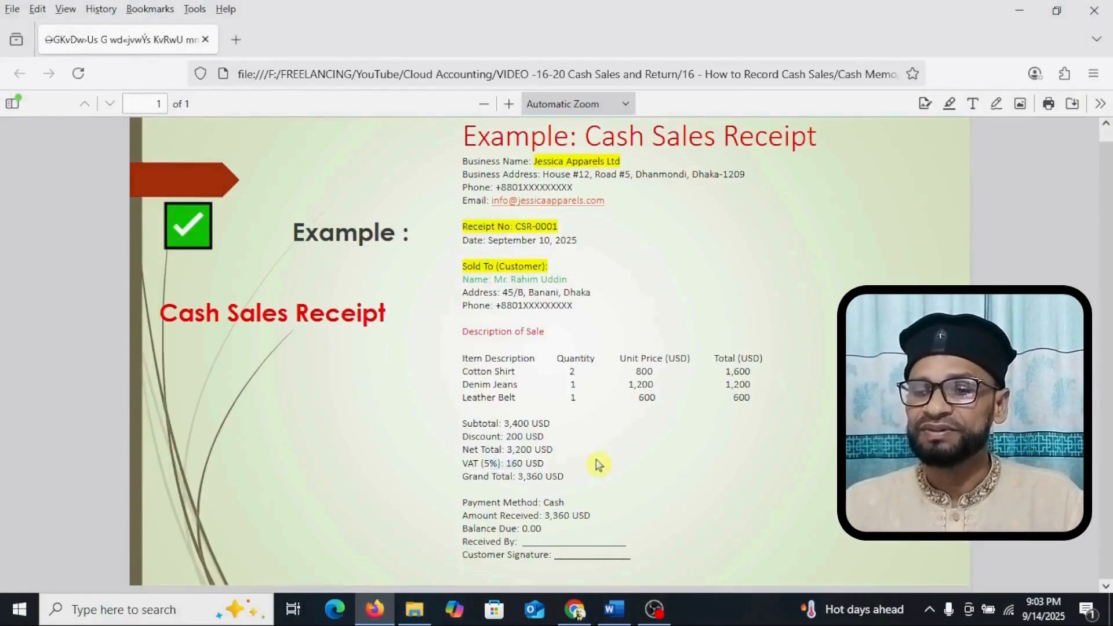
{"action": "key", "text": "alt+Tab"}
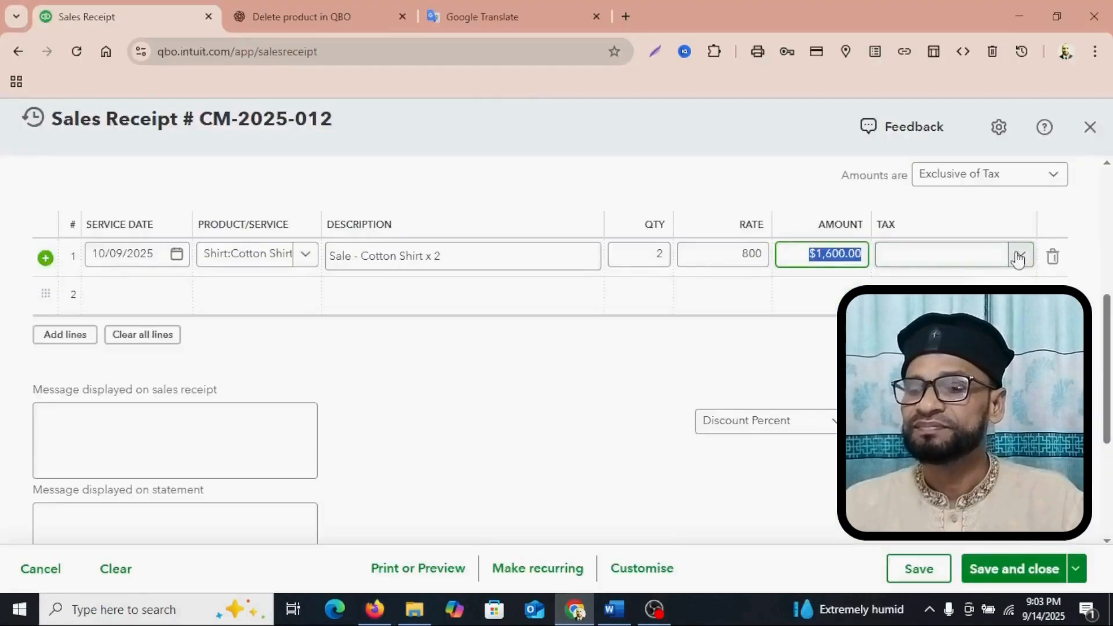
{"action": "left_click", "coordinate": [1018, 259]}
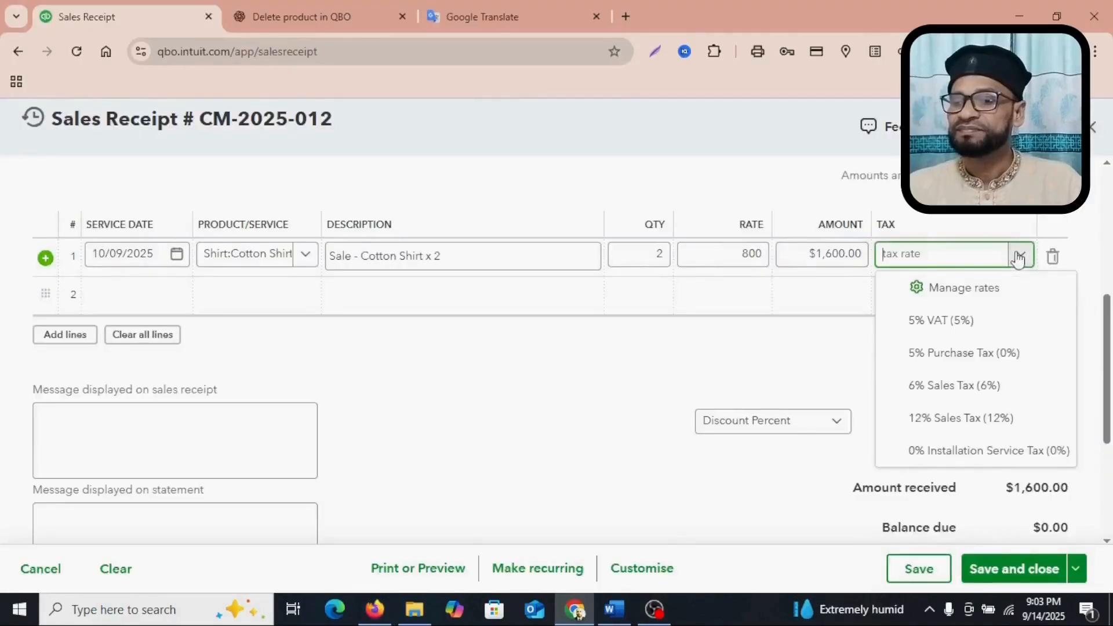
{"action": "left_click", "coordinate": [957, 328]}
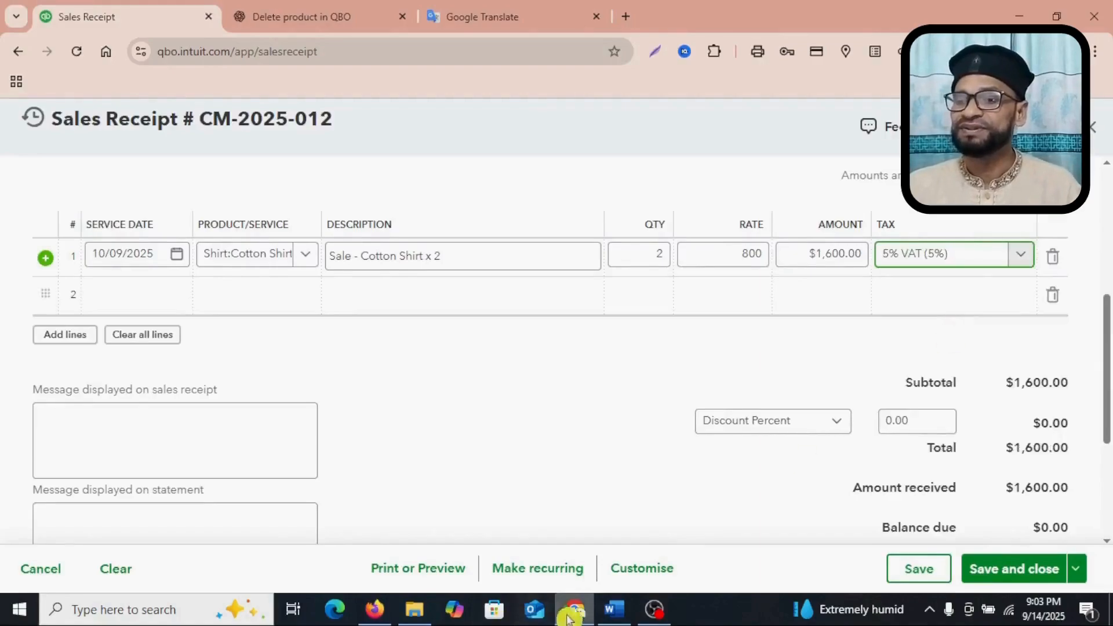
Set the service date of the second line item to 10/09/2025.
{"action": "left_click", "coordinate": [174, 294]}
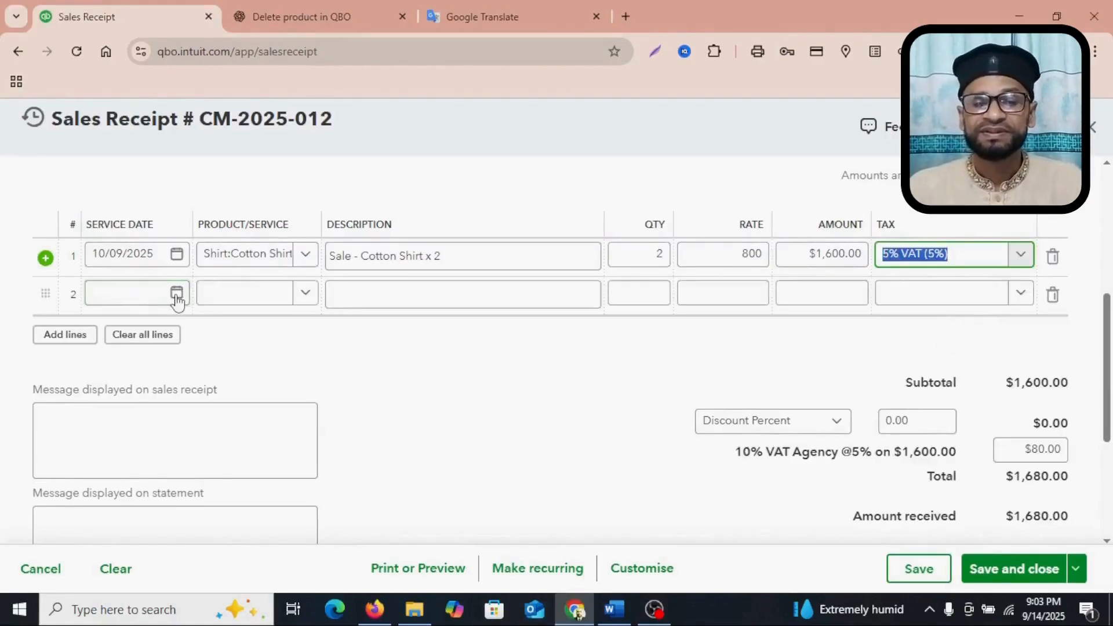
{"action": "left_click", "coordinate": [176, 293]}
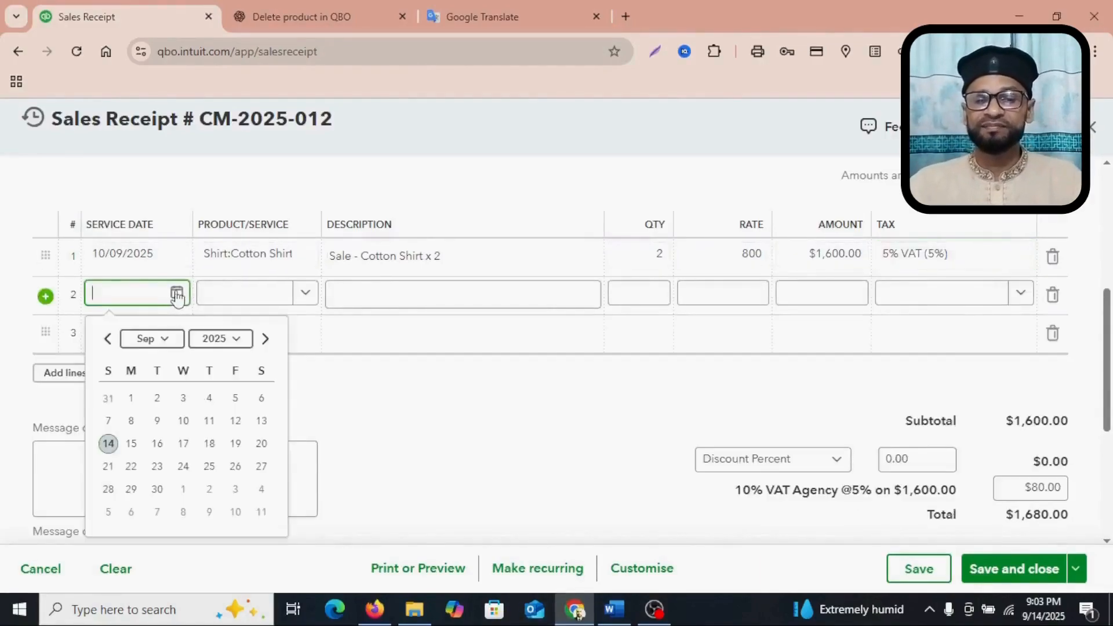
{"action": "left_click", "coordinate": [183, 421]}
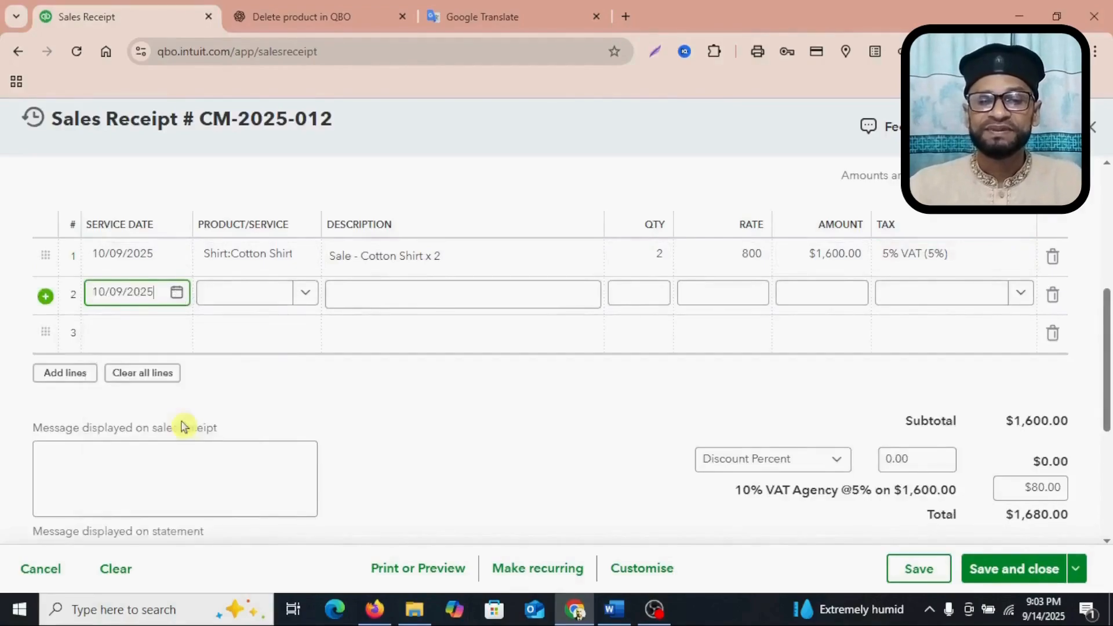
Copy "Denim Jeans" from the example receipt PDF and choose the Denim Jeans product in the Jeans category for the second line item.
{"action": "left_click", "coordinate": [268, 301]}
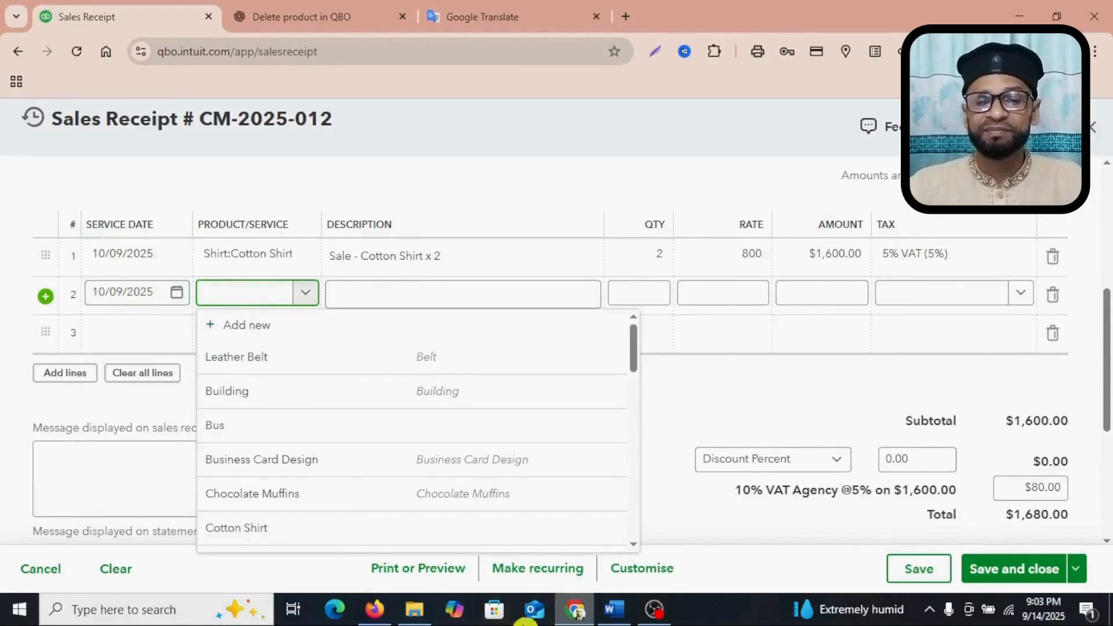
{"action": "left_click", "coordinate": [375, 608]}
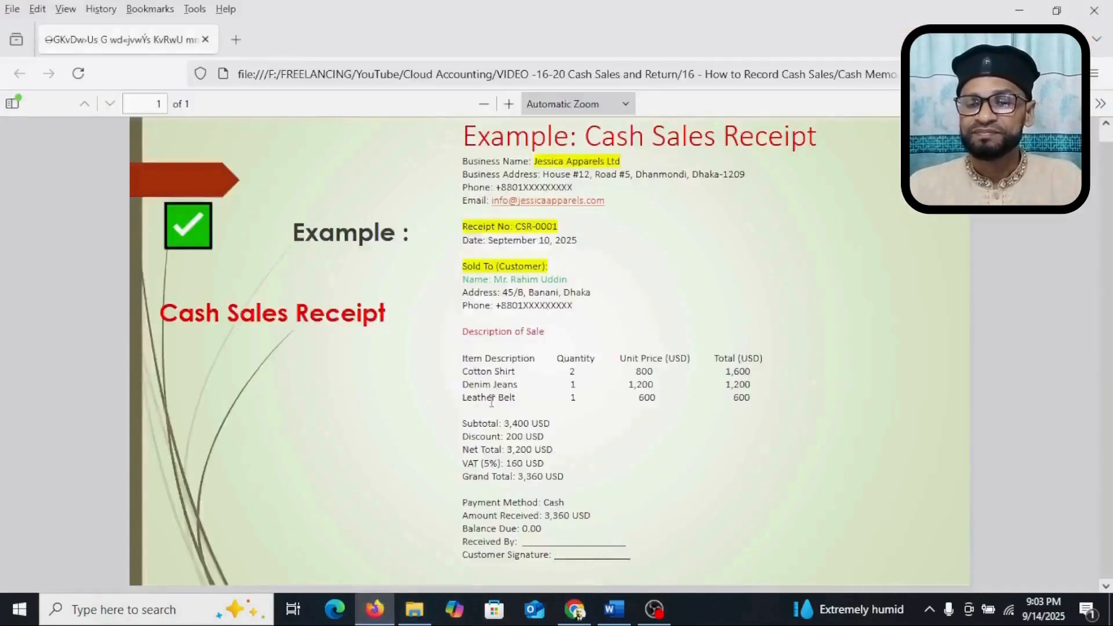
{"action": "left_click_drag", "start_coordinate": [469, 384], "coordinate": [519, 384]}
{"action": "key", "text": "ctrl+c"}
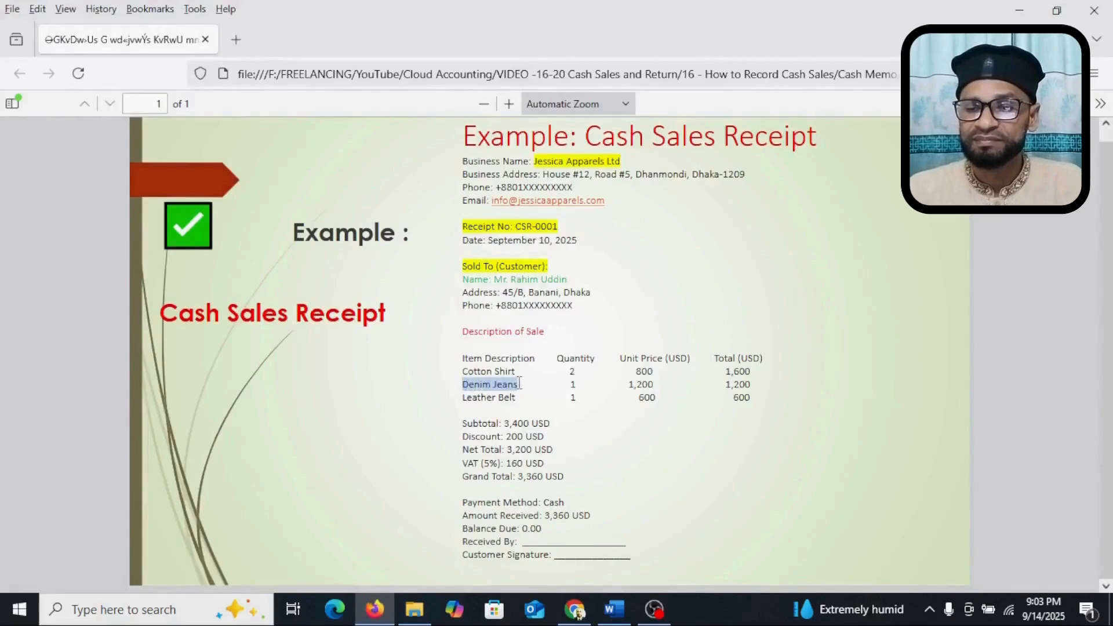
{"action": "right_click", "coordinate": [518, 384]}
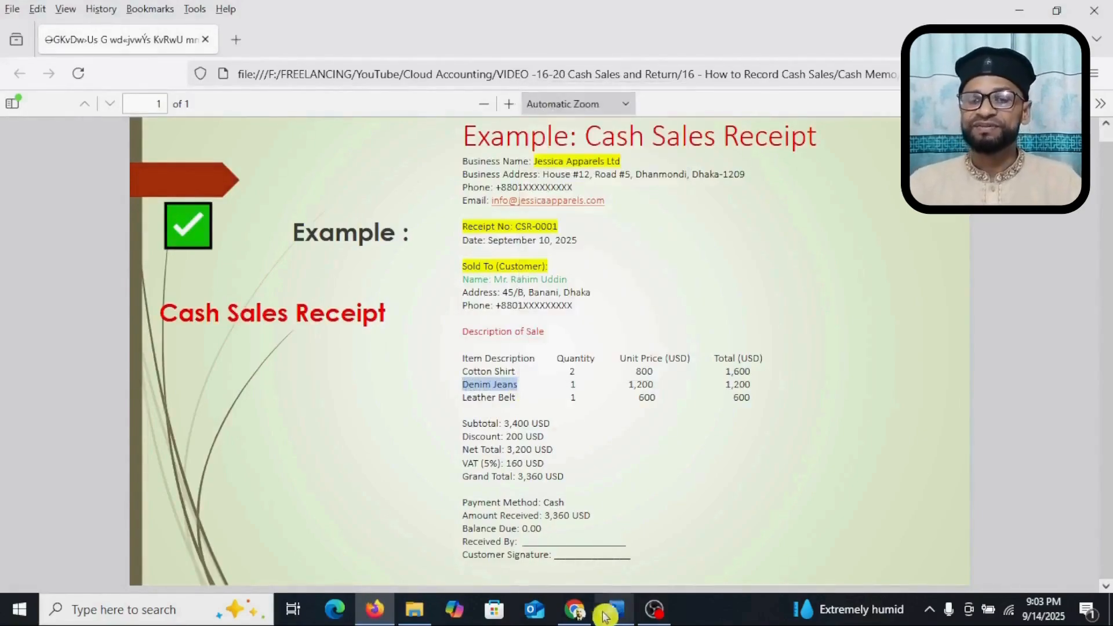
{"action": "left_click", "coordinate": [577, 609]}
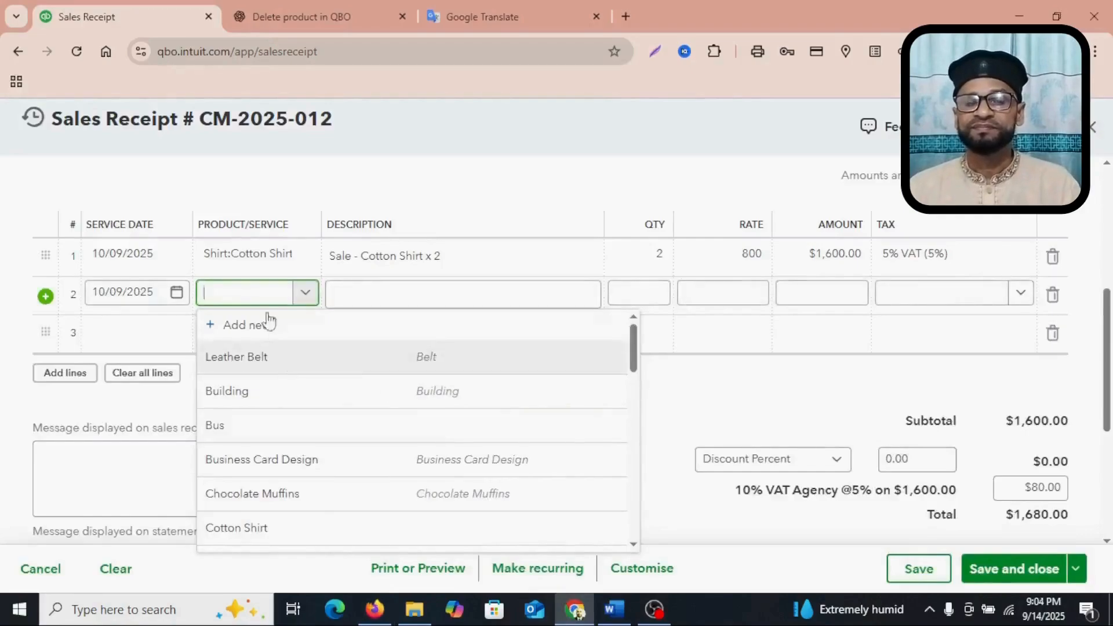
{"action": "right_click", "coordinate": [232, 291]}
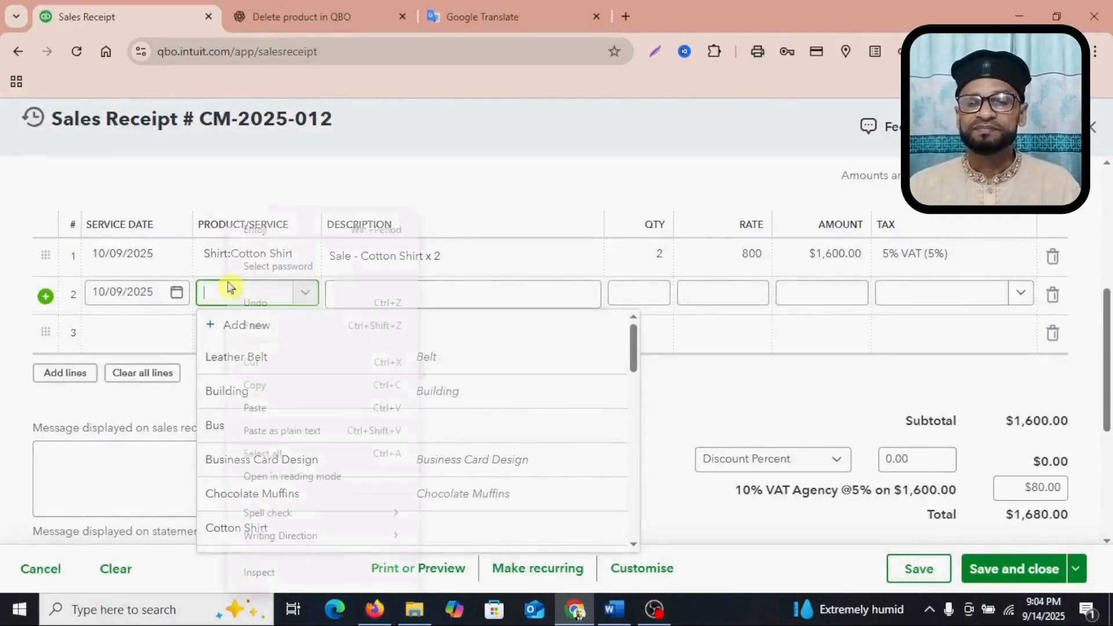
{"action": "left_click", "coordinate": [258, 407]}
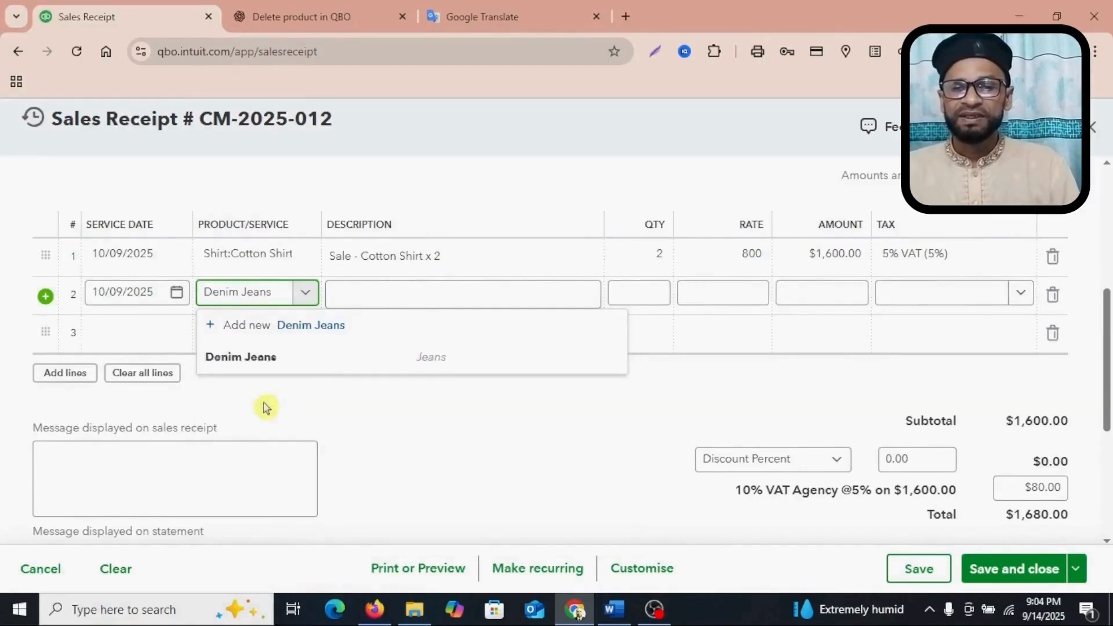
{"action": "left_click", "coordinate": [249, 364]}
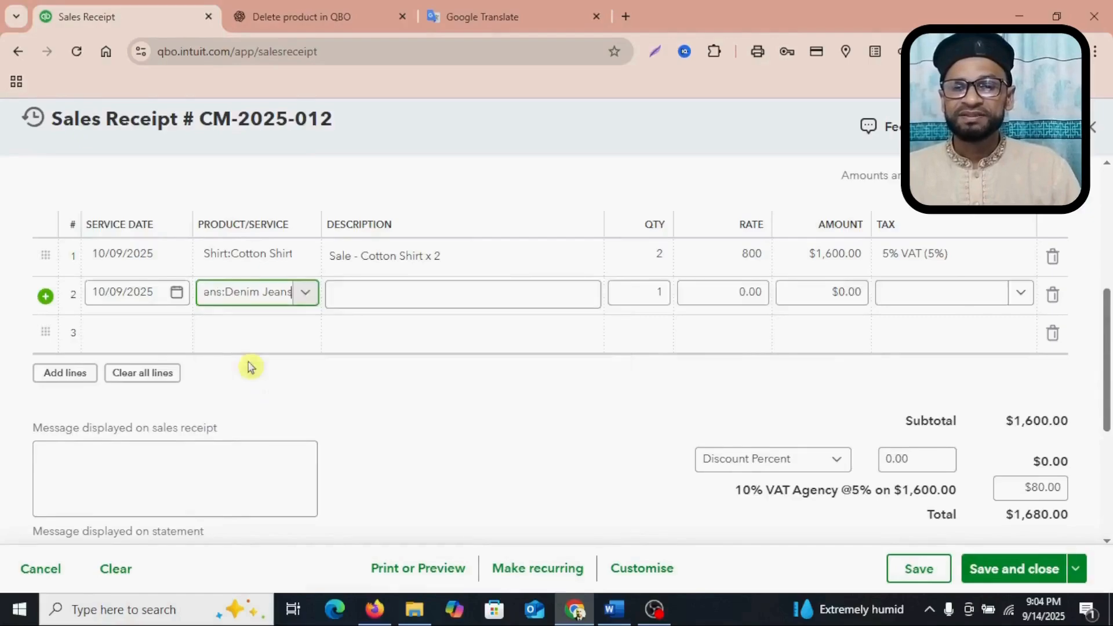
Enter "Sale - Denim Jeans x 1" as the description of the second line item.
{"action": "left_click", "coordinate": [391, 308]}
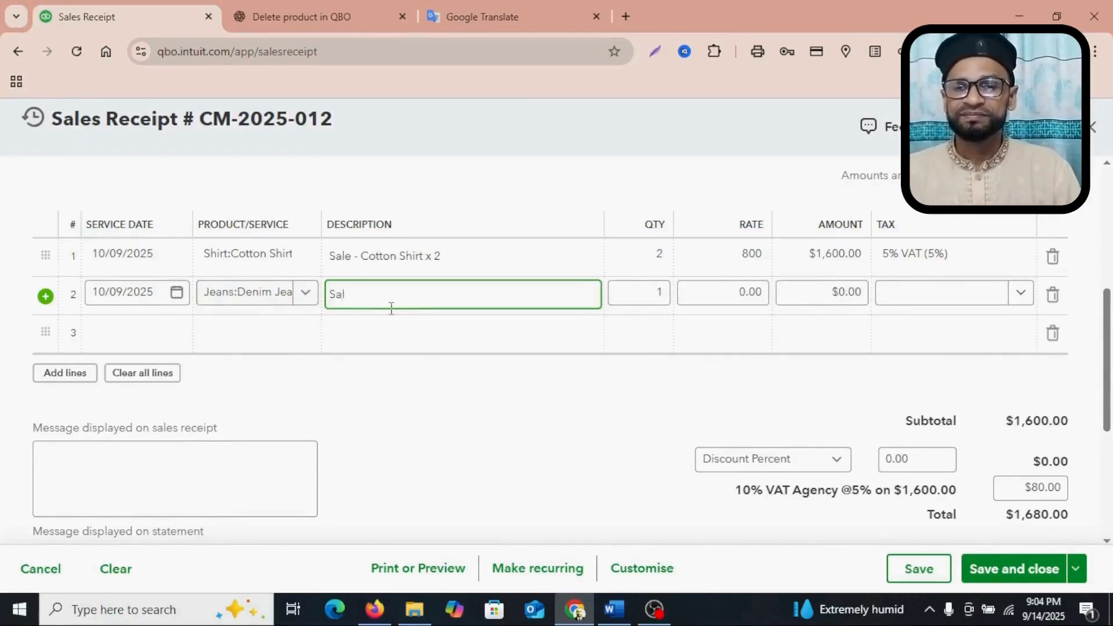
{"action": "type", "text": "Sale - Denim Jea"}
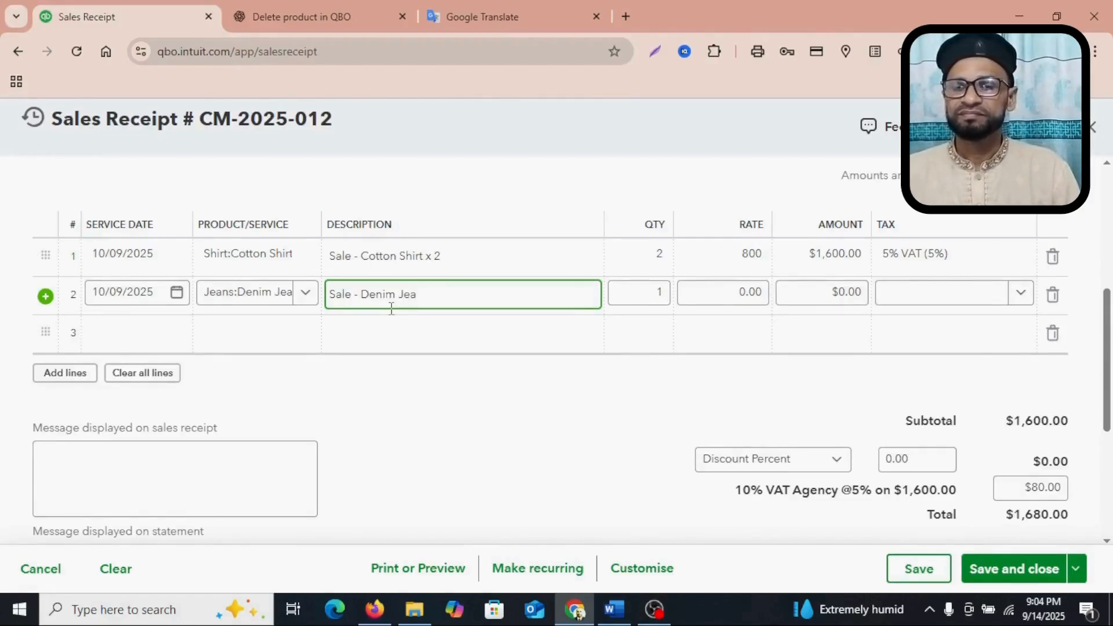
{"action": "type", "text": "ns"}
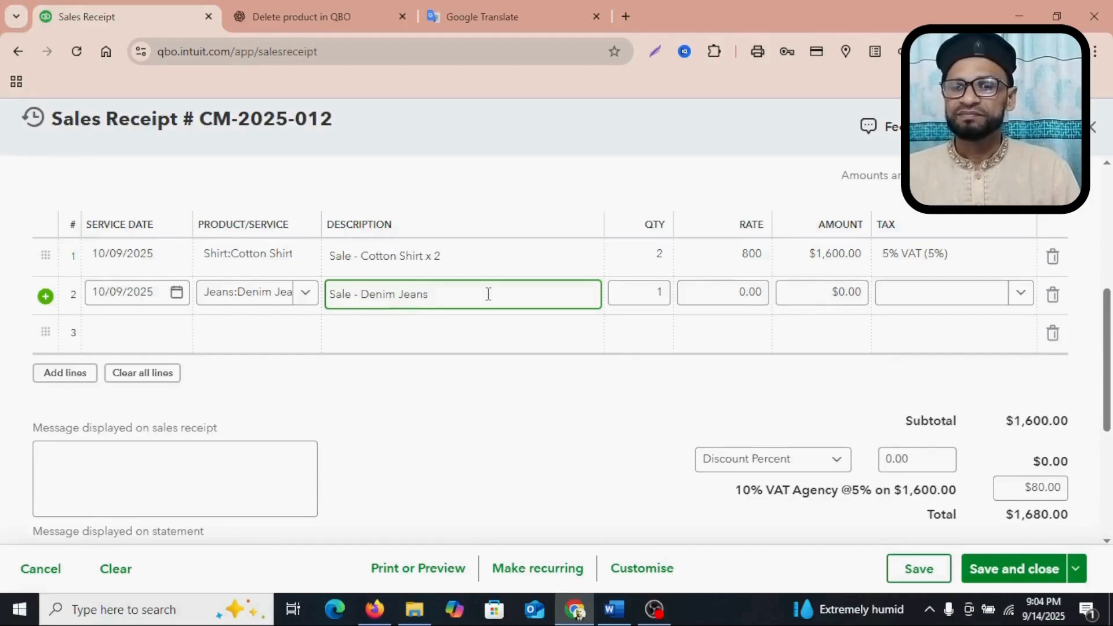
{"action": "type", "text": " x 1"}
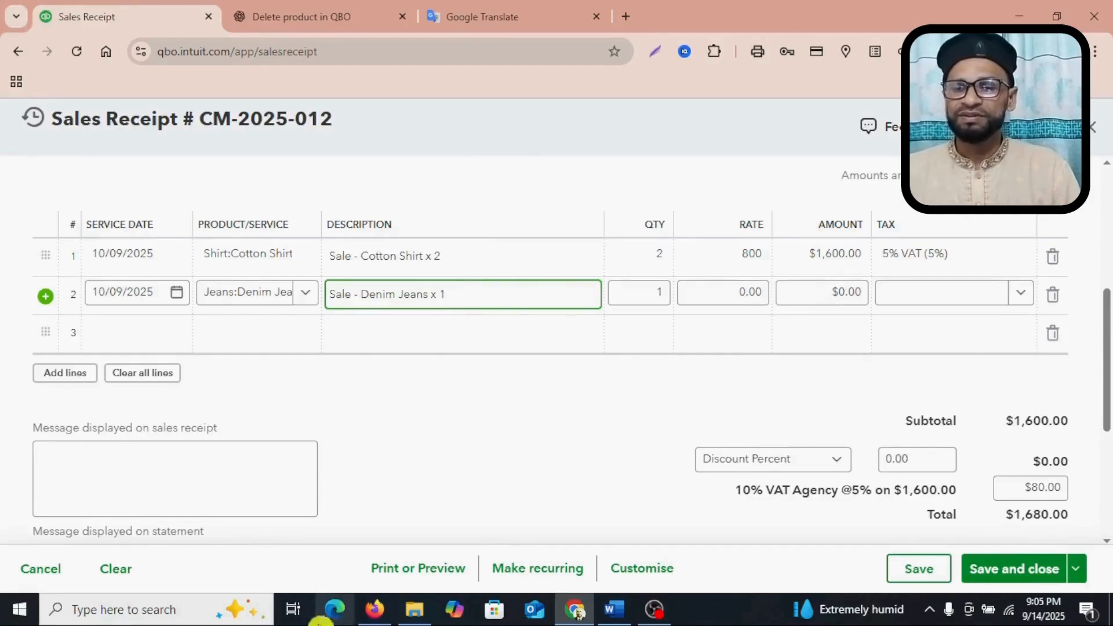
Check the Denim Jeans price on the example receipt PDF and set the second line item's rate to 1200 and tax to 5% VAT (5%).
{"action": "left_click", "coordinate": [375, 608]}
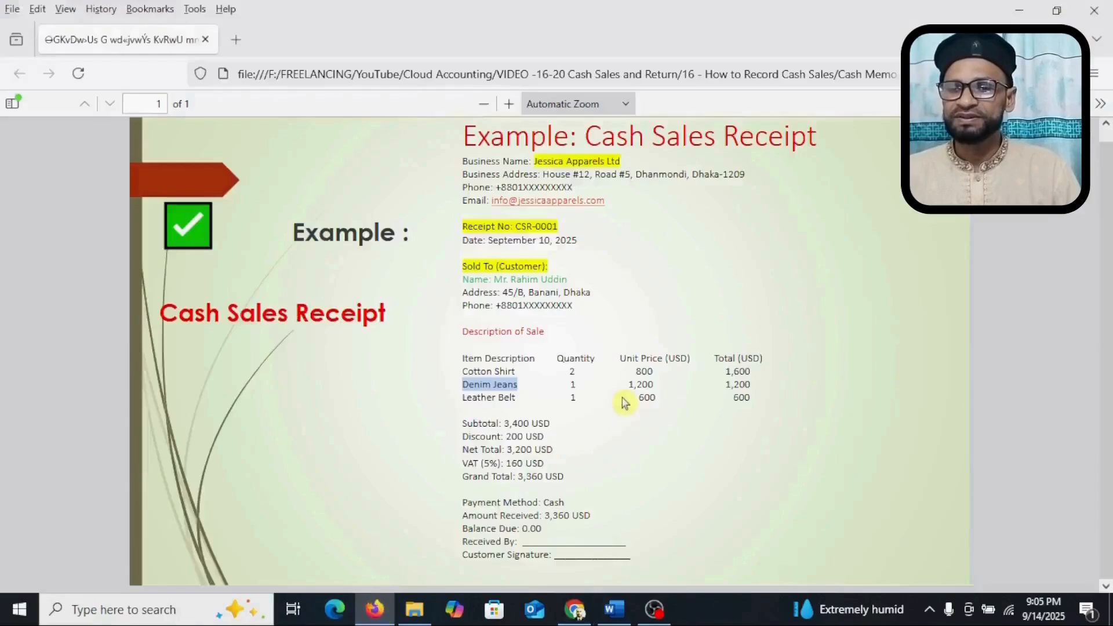
{"action": "left_click", "coordinate": [575, 608]}
{"action": "left_click", "coordinate": [746, 291]}
{"action": "type", "text": "1200"}
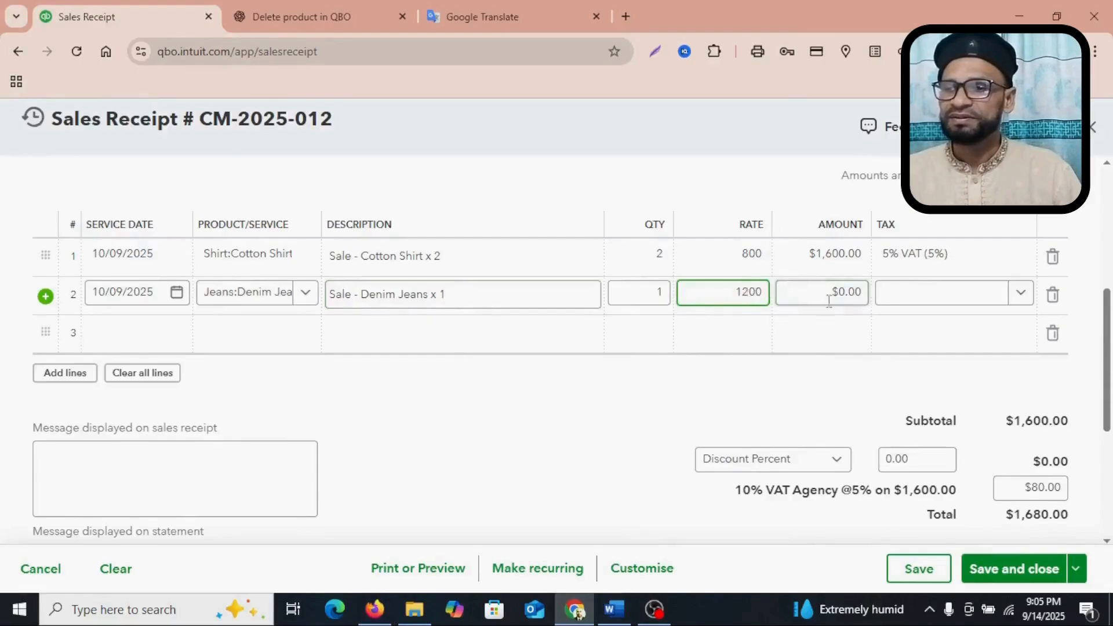
{"action": "left_click", "coordinate": [909, 296]}
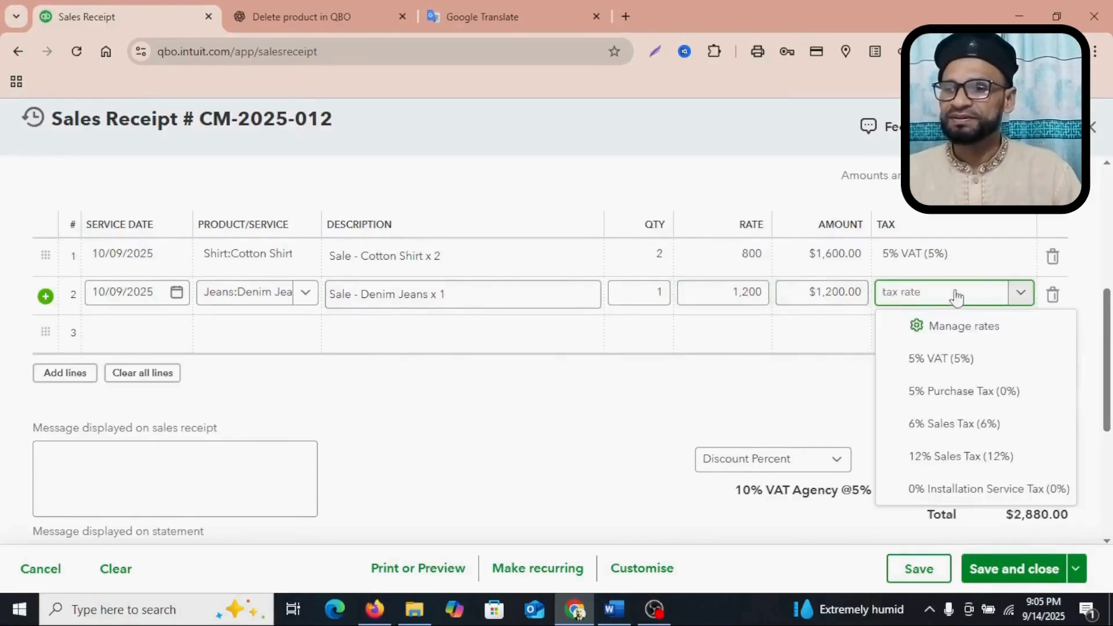
{"action": "left_click", "coordinate": [951, 360]}
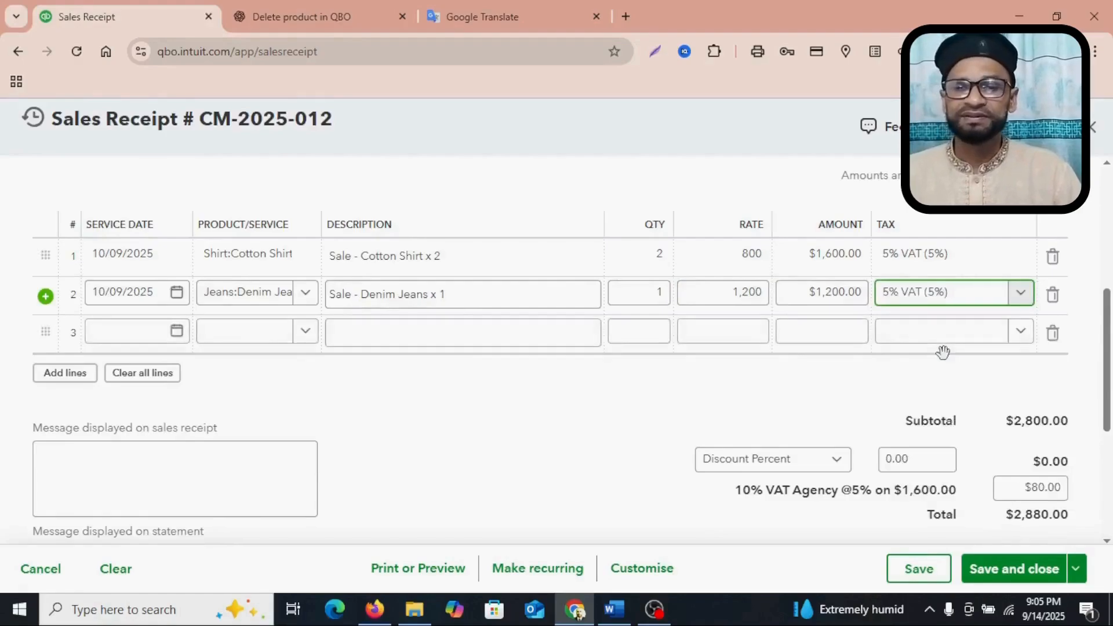
Set the service date of the third line item to 10/09/2025.
{"action": "left_click", "coordinate": [177, 331]}
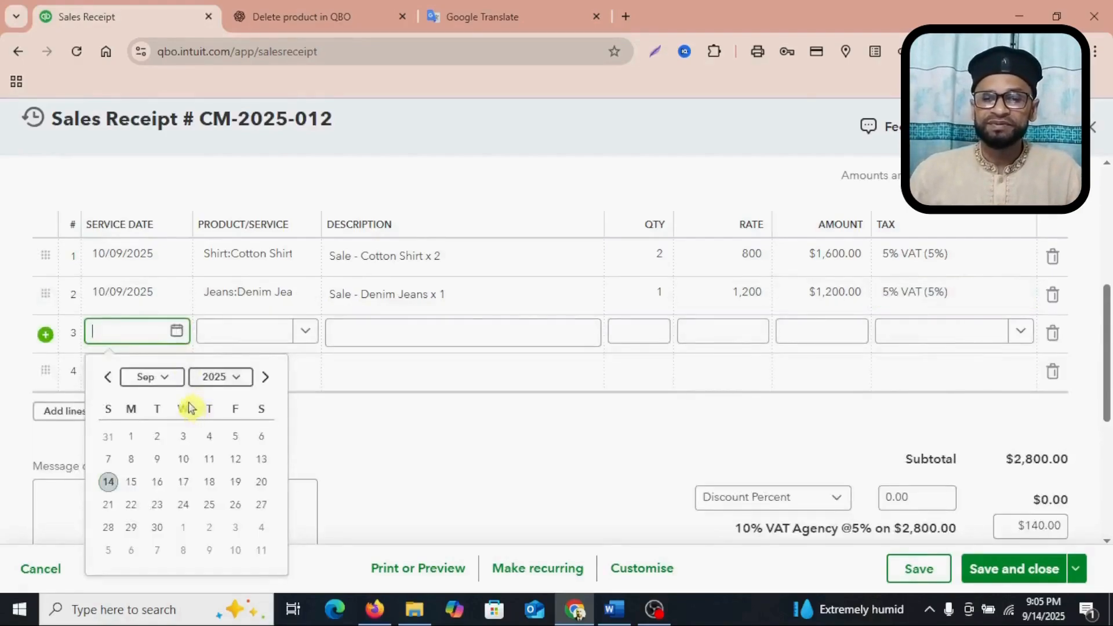
{"action": "left_click", "coordinate": [184, 456]}
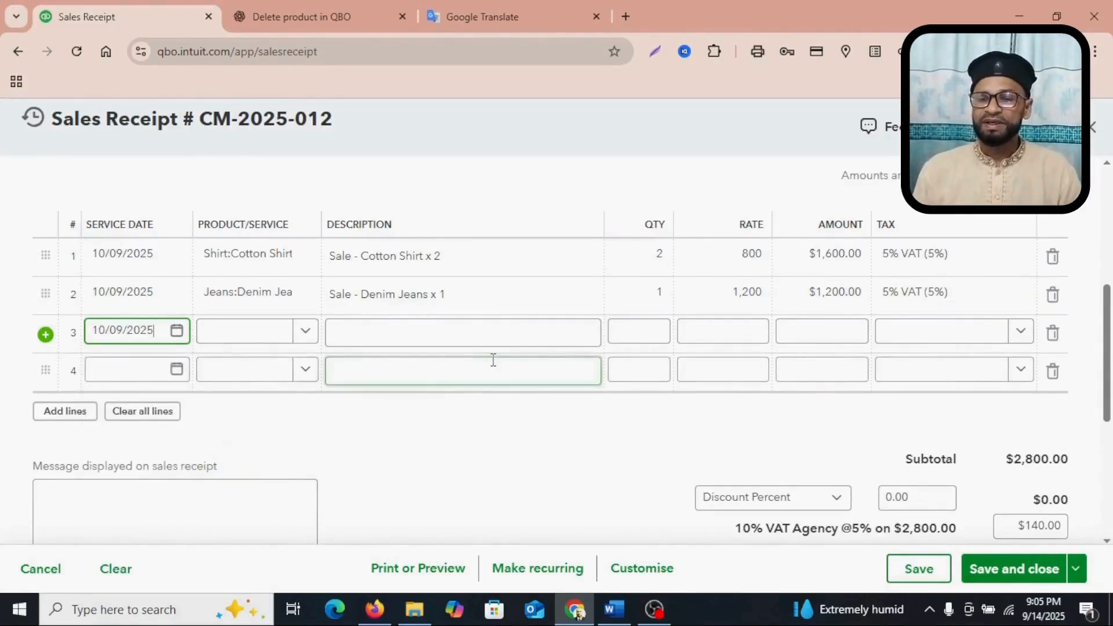
Copy "Leather Belt" from the example receipt PDF and choose the Leather Belt product in the Belt category for the third line item.
{"action": "left_click_drag", "start_coordinate": [463, 399], "coordinate": [517, 399]}
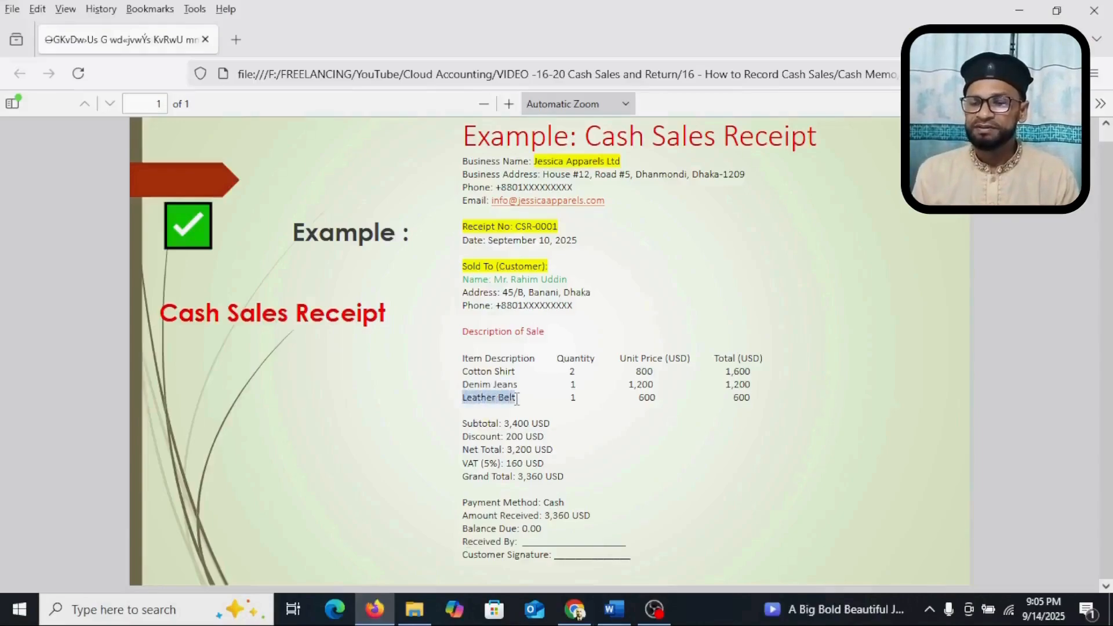
{"action": "right_click", "coordinate": [509, 401]}
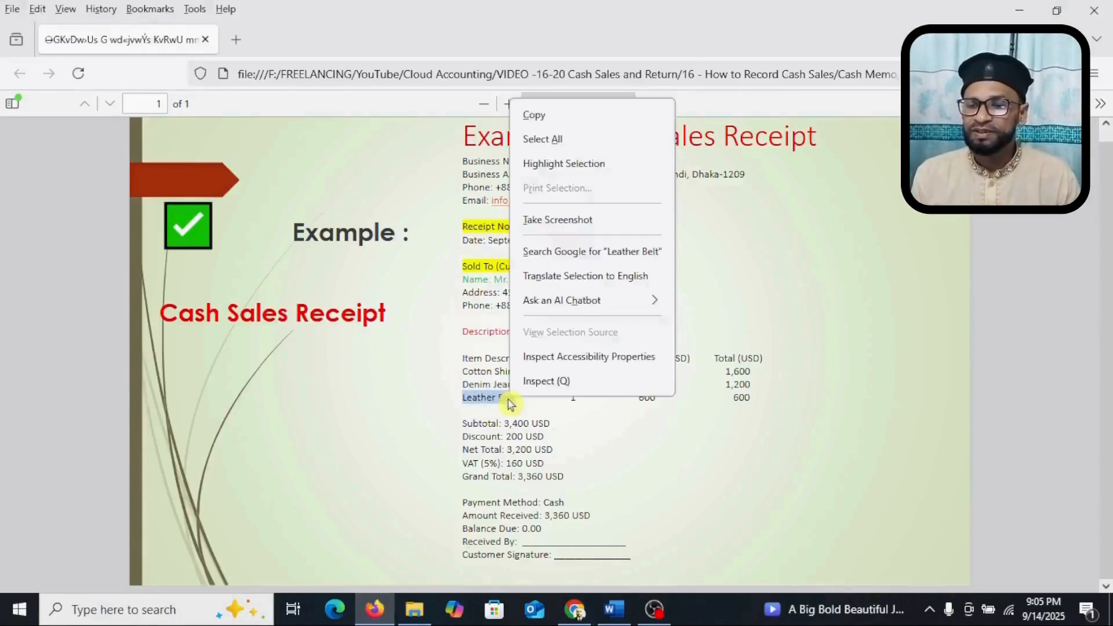
{"action": "left_click", "coordinate": [554, 124]}
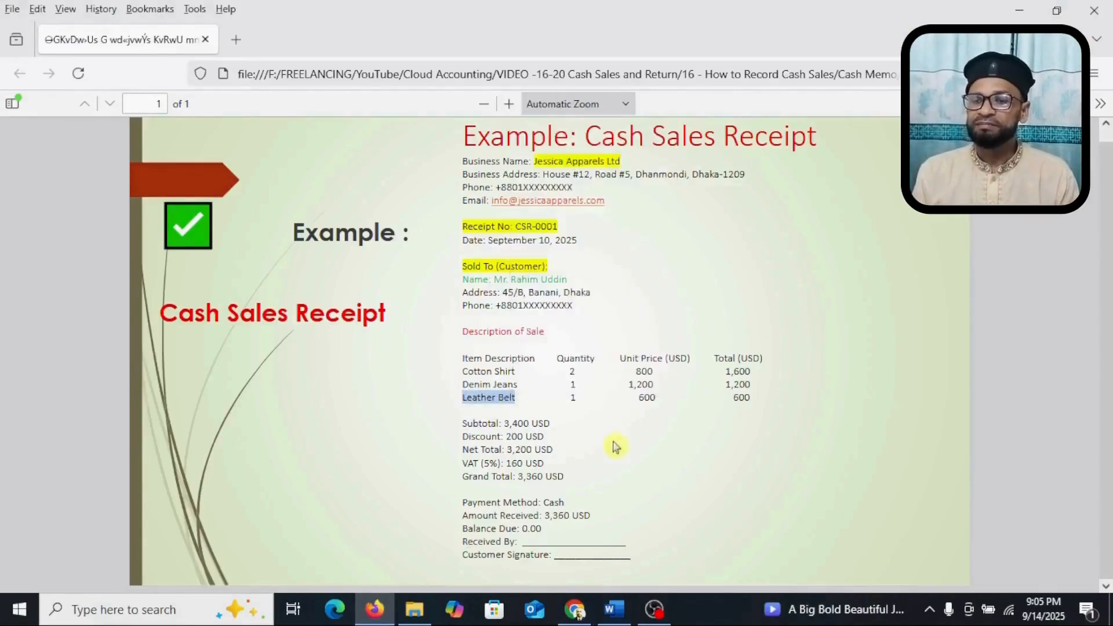
{"action": "left_click", "coordinate": [582, 613]}
{"action": "left_click", "coordinate": [502, 332]}
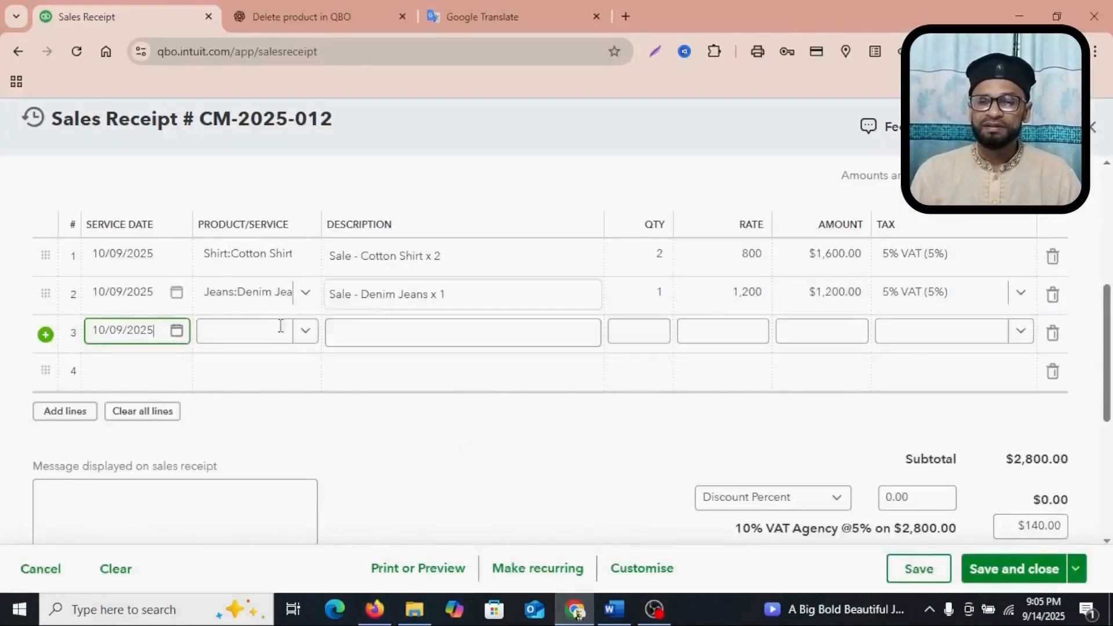
{"action": "left_click", "coordinate": [255, 338]}
{"action": "right_click", "coordinate": [253, 334]}
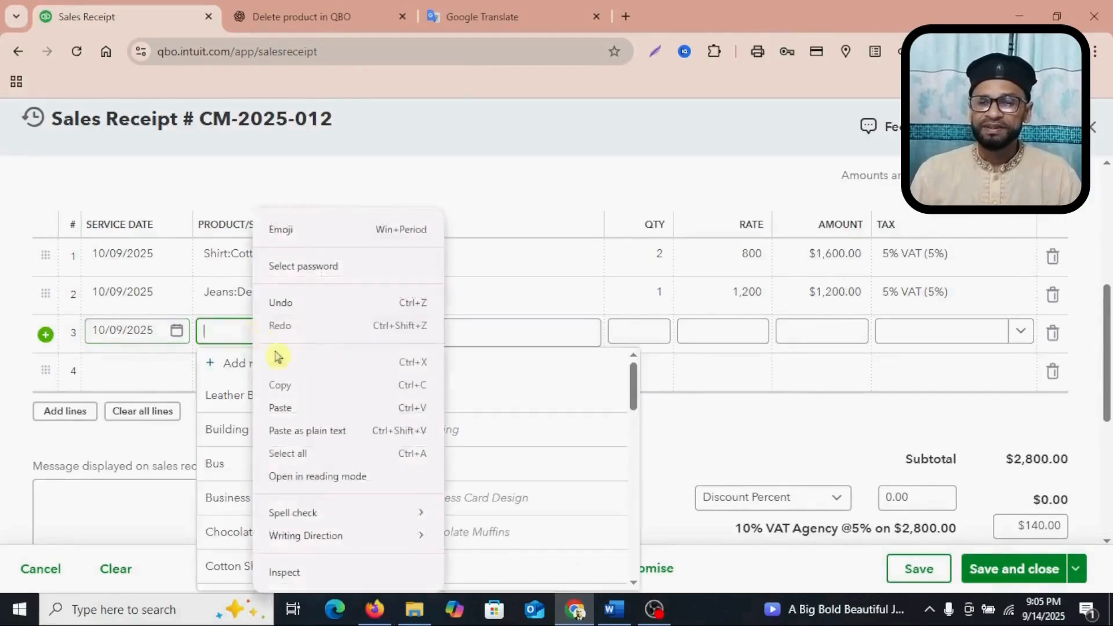
{"action": "left_click", "coordinate": [292, 413]}
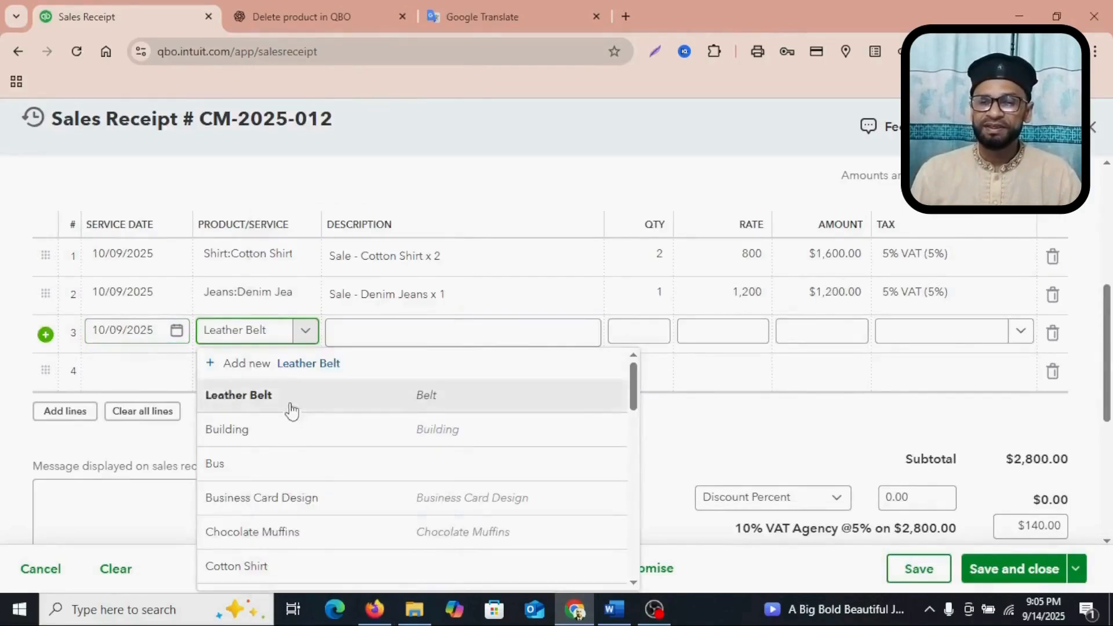
{"action": "left_click", "coordinate": [252, 396]}
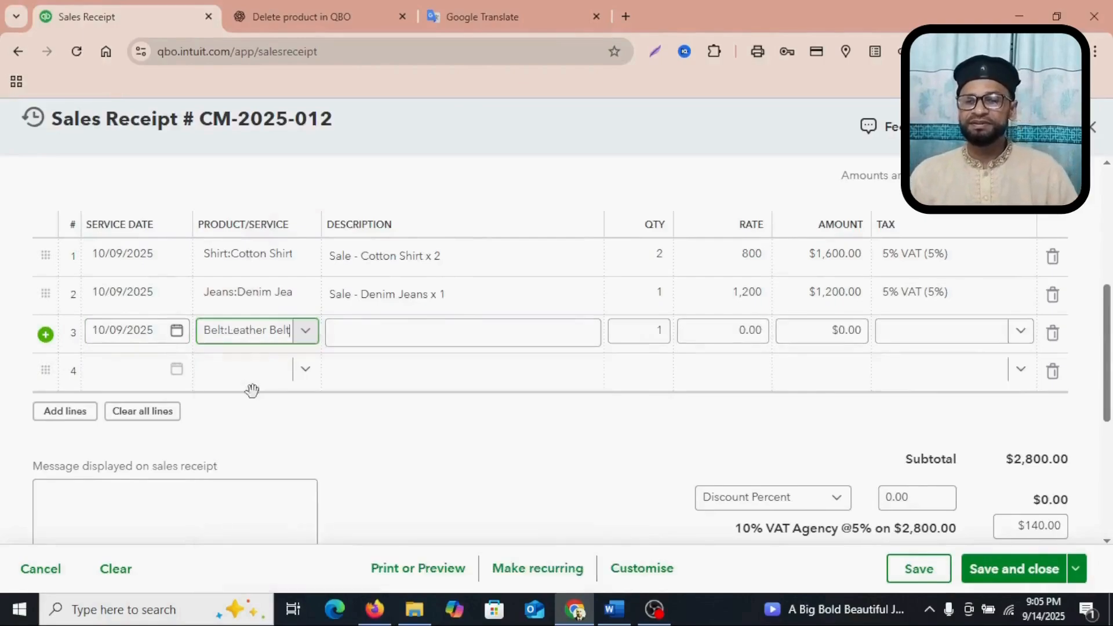
Enter "Sale - Leather Belt x 1" as the description of the third line item.
{"action": "left_click", "coordinate": [411, 327]}
{"action": "type", "text": "Sale"}
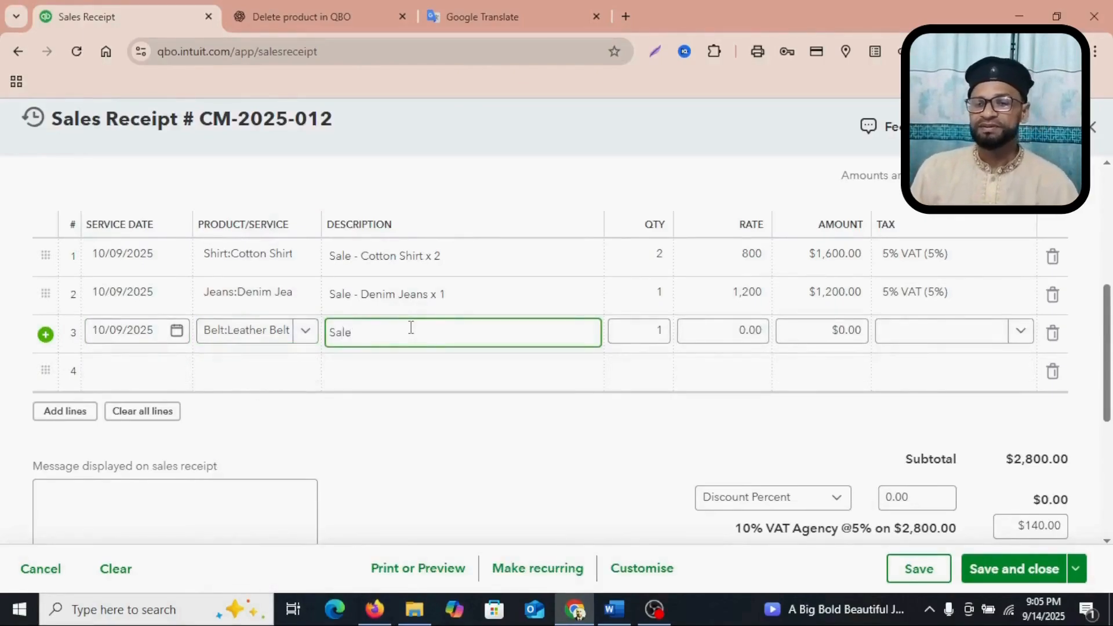
{"action": "type", "text": " - Leather"}
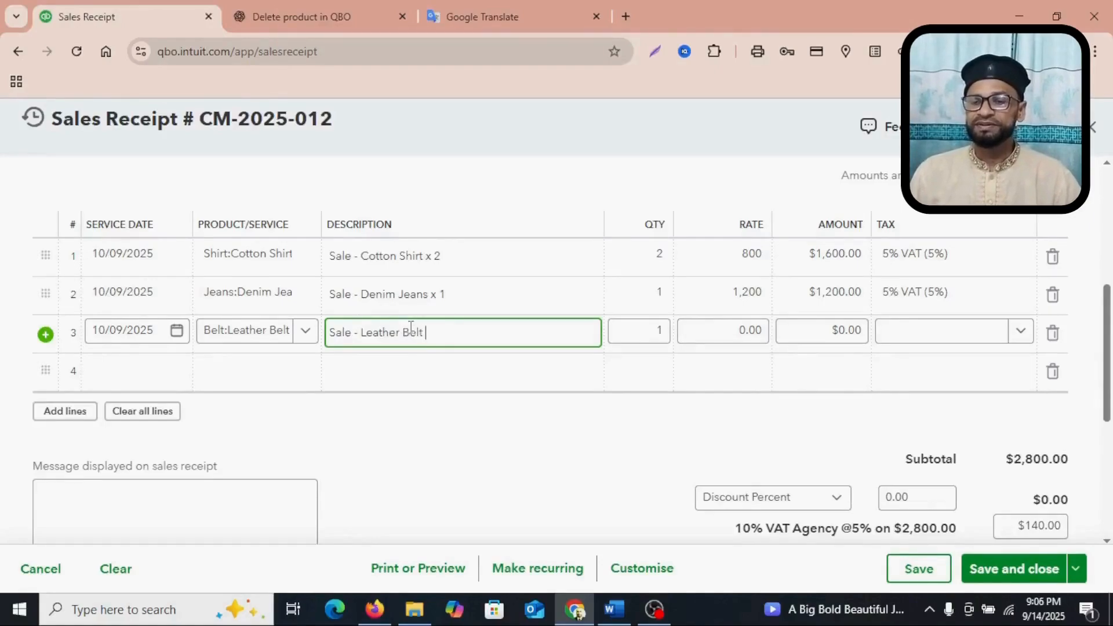
{"action": "type", "text": "Belt x 1"}
Check the Leather Belt price on the example receipt PDF and set the third line item's rate to 600 and tax to 5% VAT (5%).
{"action": "left_click", "coordinate": [374, 608]}
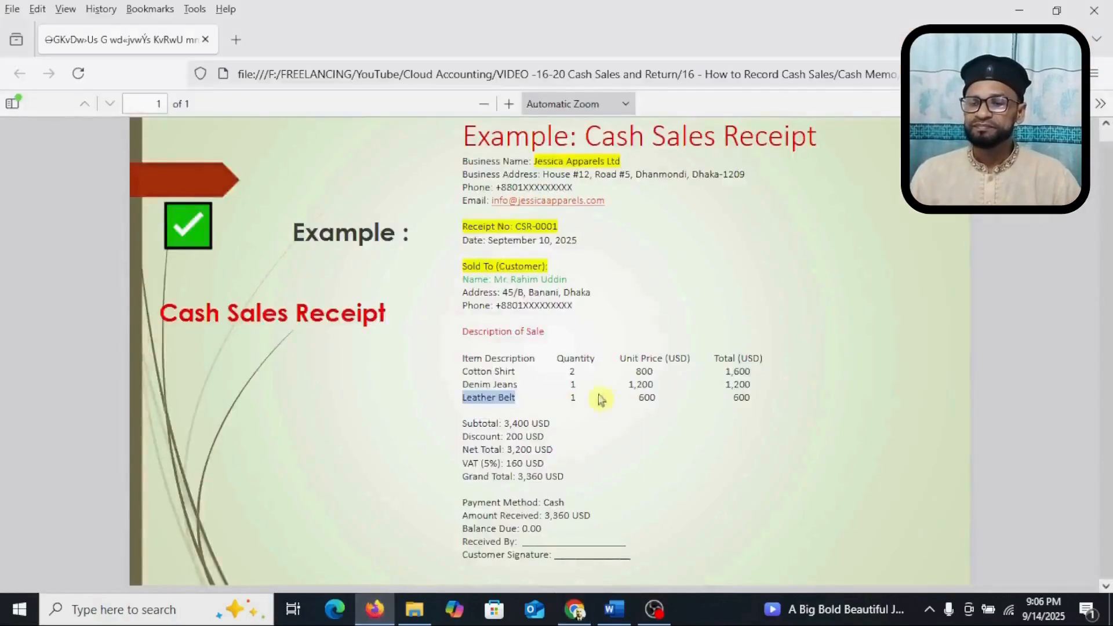
{"action": "left_click", "coordinate": [575, 608]}
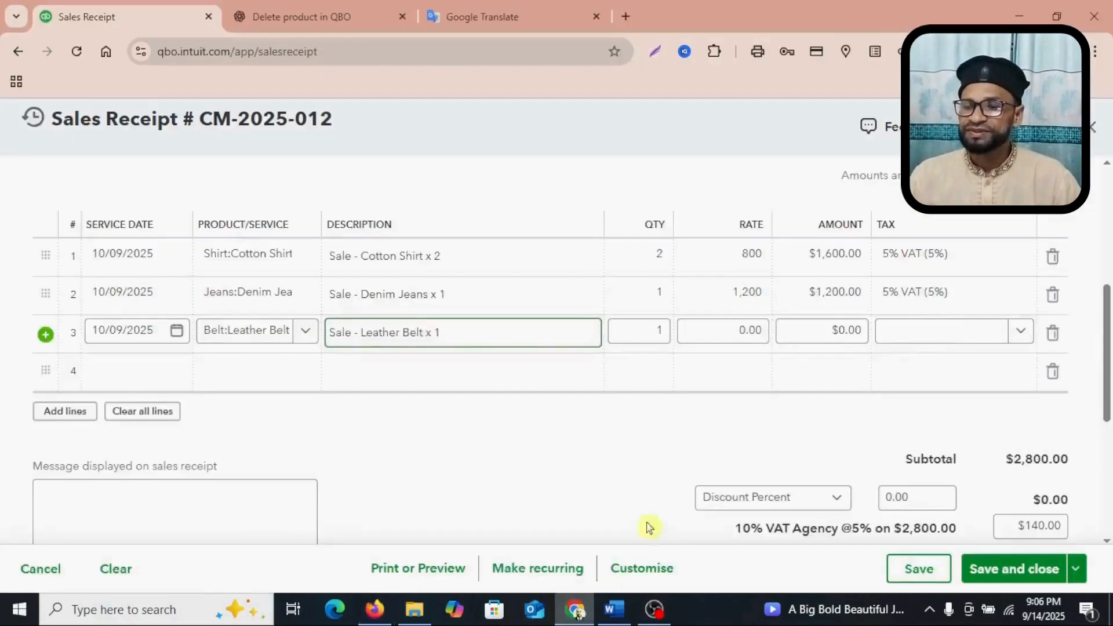
{"action": "left_click", "coordinate": [750, 328]}
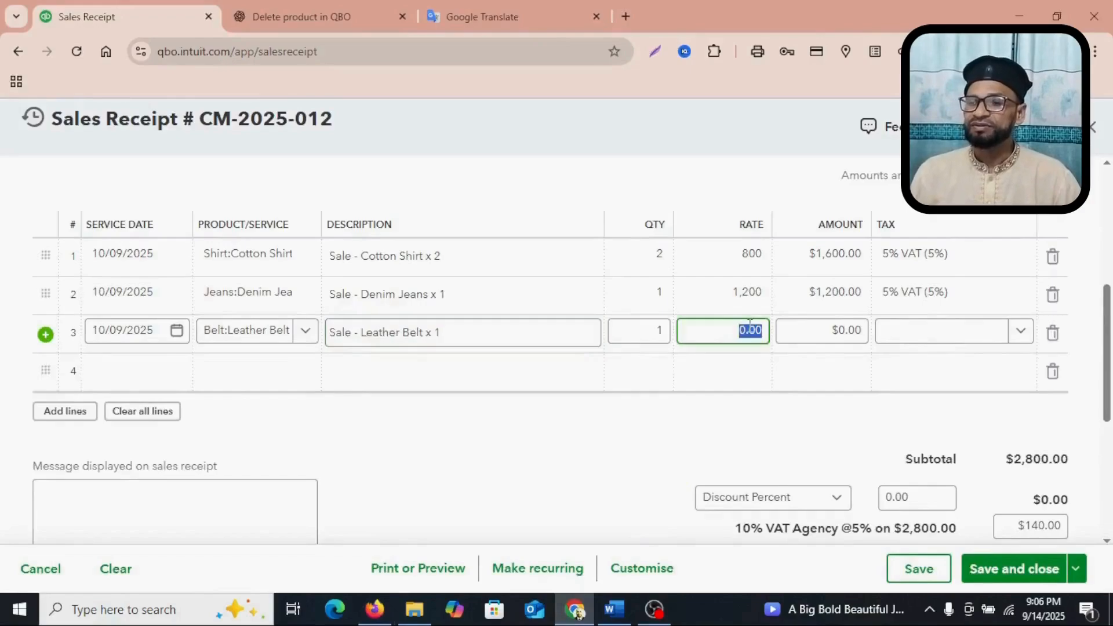
{"action": "type", "text": "6"}
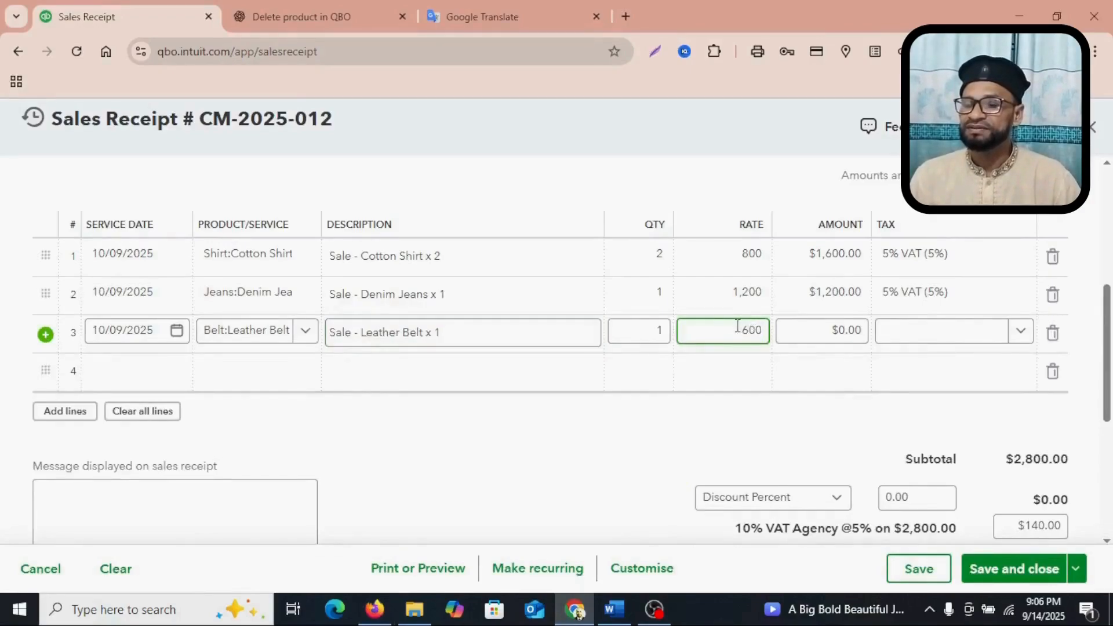
{"action": "left_click", "coordinate": [1021, 331]}
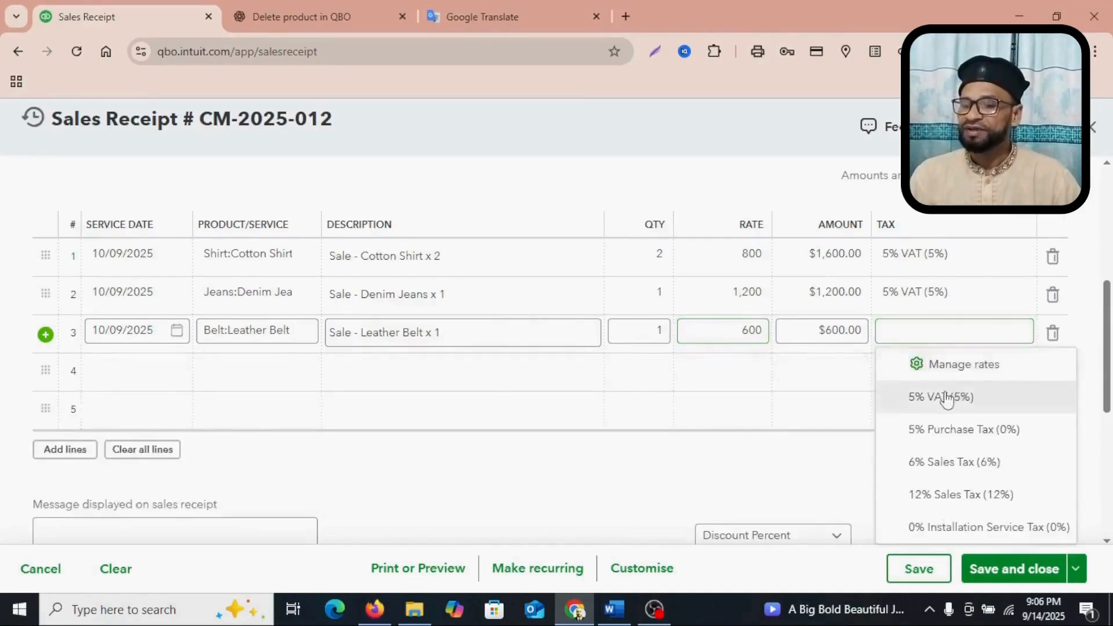
{"action": "left_click", "coordinate": [899, 388]}
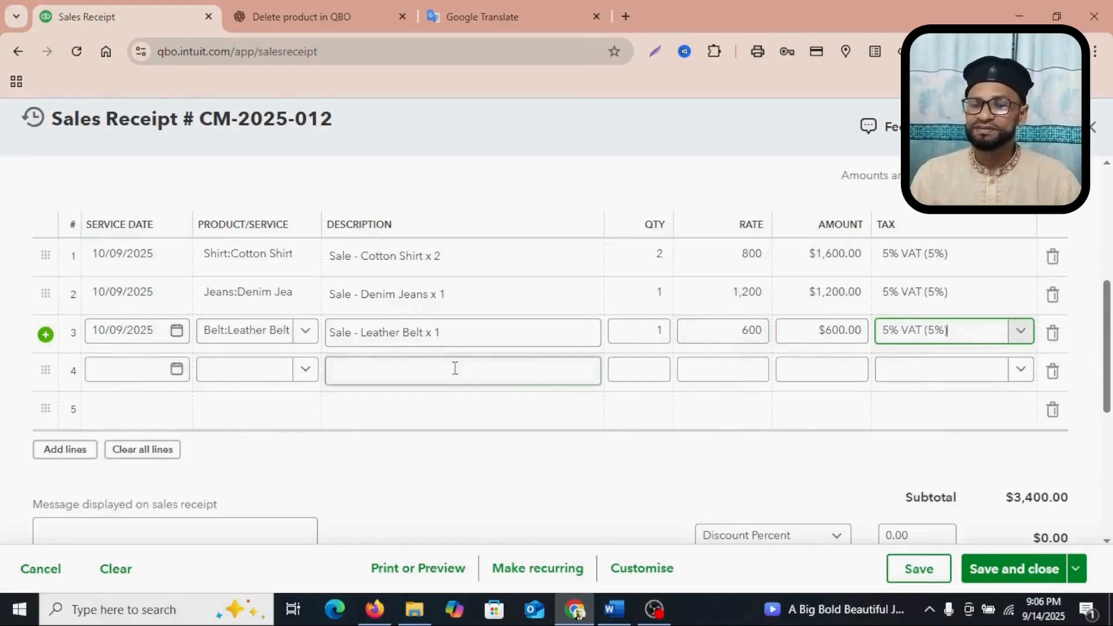
Enter "Sale: Cotton Shirt x 2, Denim Jeans ×1, Leather Belt ×1 | Subtotal 3,400 |" as the message displayed on the sales receipt.
{"action": "scroll", "coordinate": [455, 368], "scroll_direction": "down", "scroll_amount": 3}
{"action": "left_click", "coordinate": [40, 371]}
{"action": "type", "text": "Sal"}
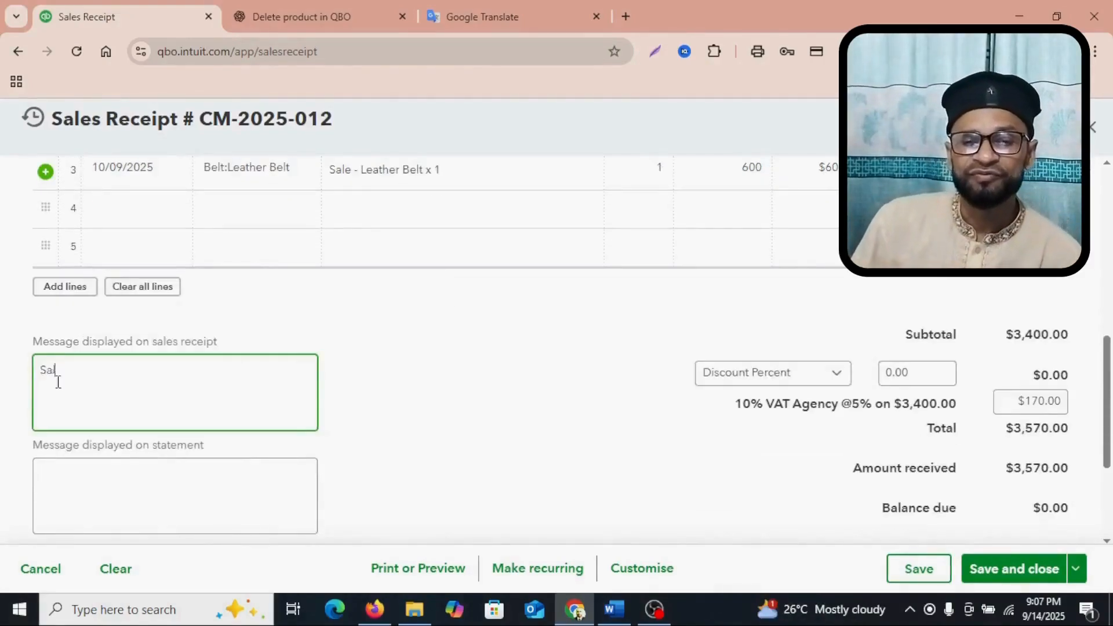
{"action": "type", "text": "e:"}
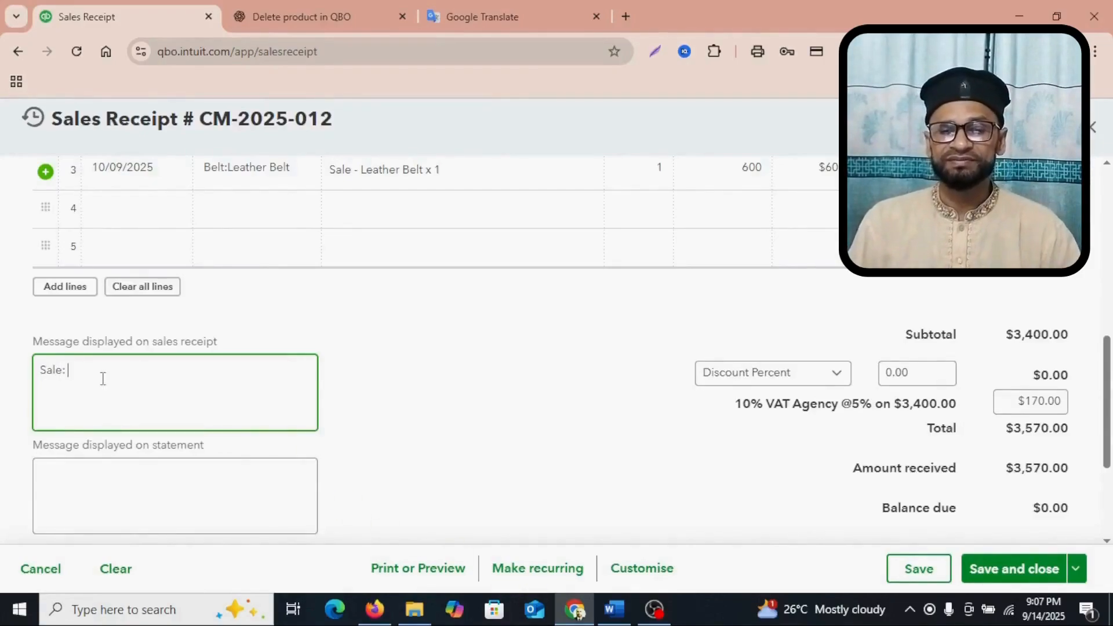
{"action": "scroll", "coordinate": [259, 303], "scroll_direction": "up", "scroll_amount": 2}
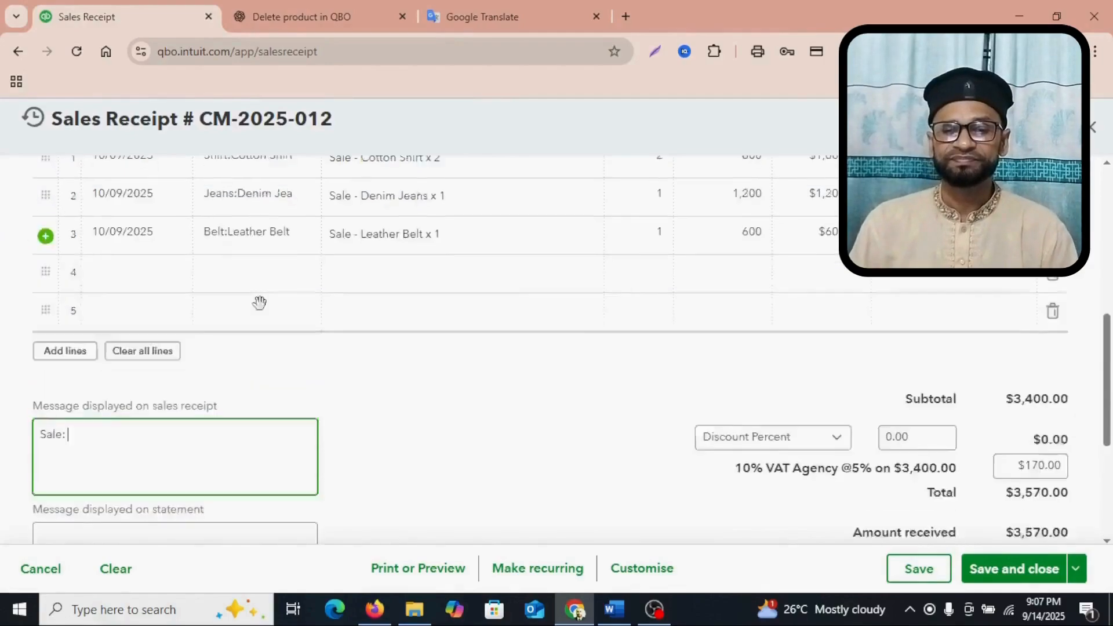
{"action": "type", "text": ":"}
{"action": "scroll", "coordinate": [340, 308], "scroll_direction": "up", "scroll_amount": 2}
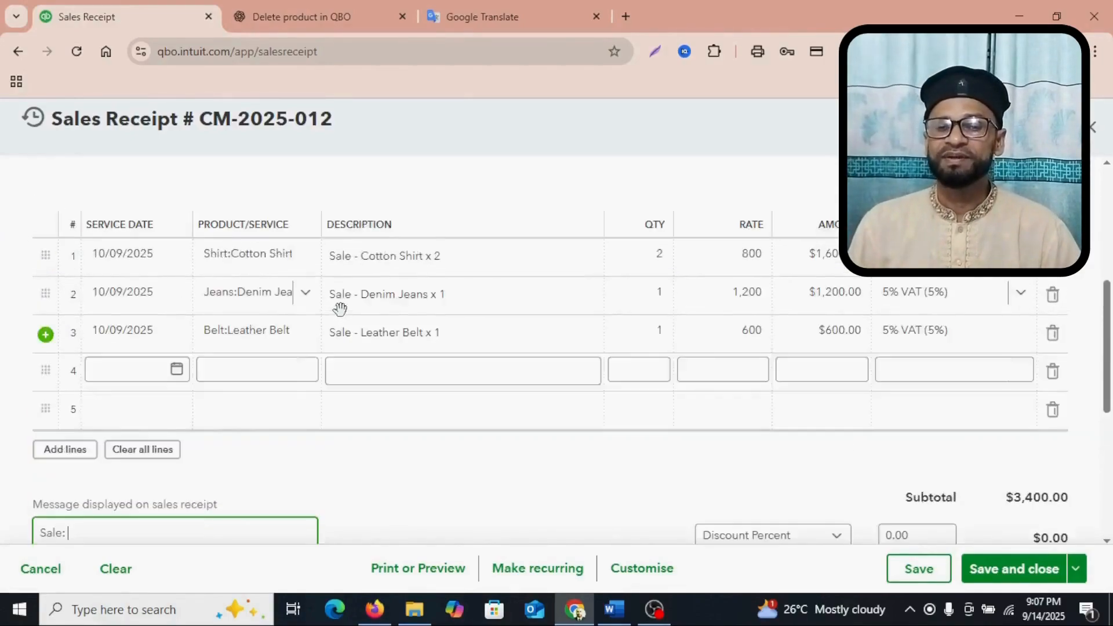
{"action": "type", "text": "Cotton Shirtt"}
{"action": "scroll", "coordinate": [176, 371], "scroll_direction": "down", "scroll_amount": 2}
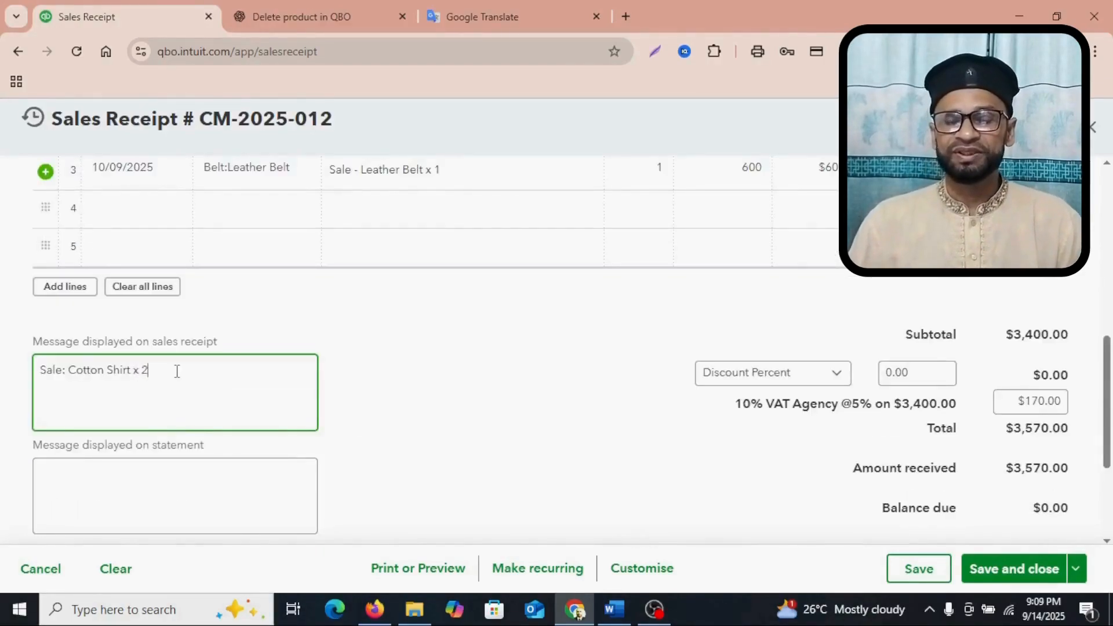
{"action": "type", "text": "x 2"}
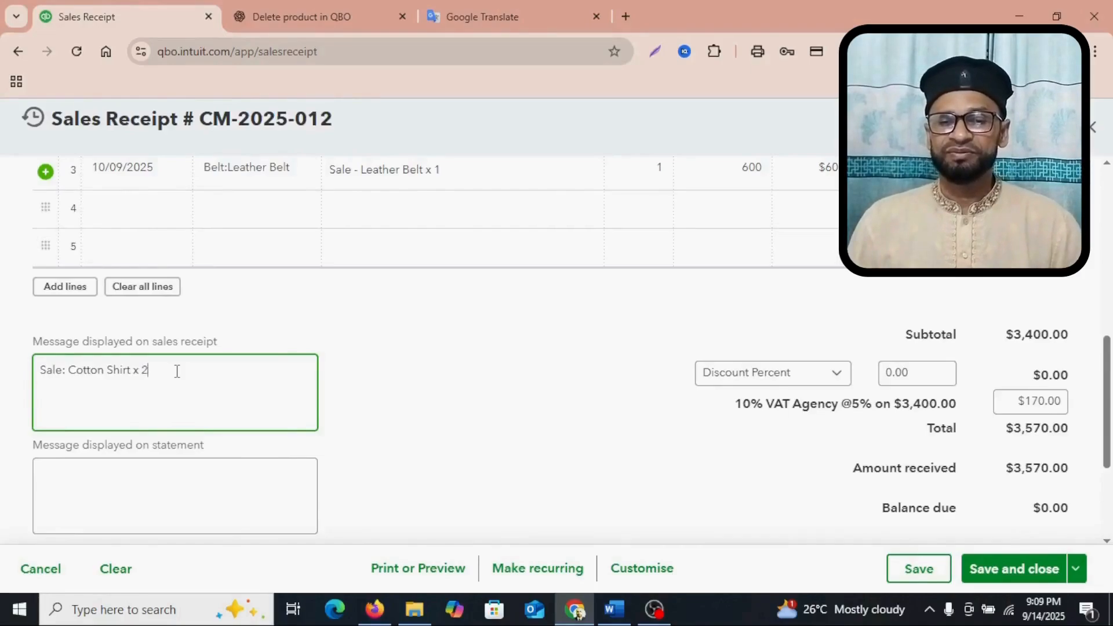
{"action": "type", "text": ", Denim Jeans ×1, Leather Belt ×1 | Subtotal 3,400 |"}
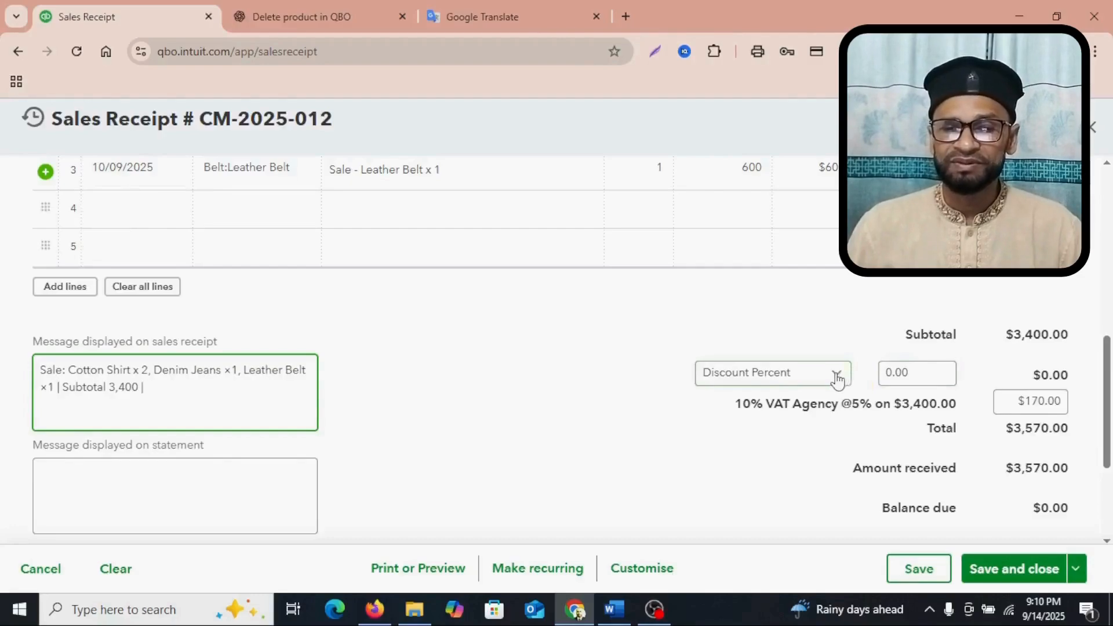
Check the discount on the example receipt PDF and apply a Discount Value of 200 to the sales receipt.
{"action": "left_click", "coordinate": [375, 609]}
{"action": "left_click_drag", "start_coordinate": [506, 438], "coordinate": [540, 441]}
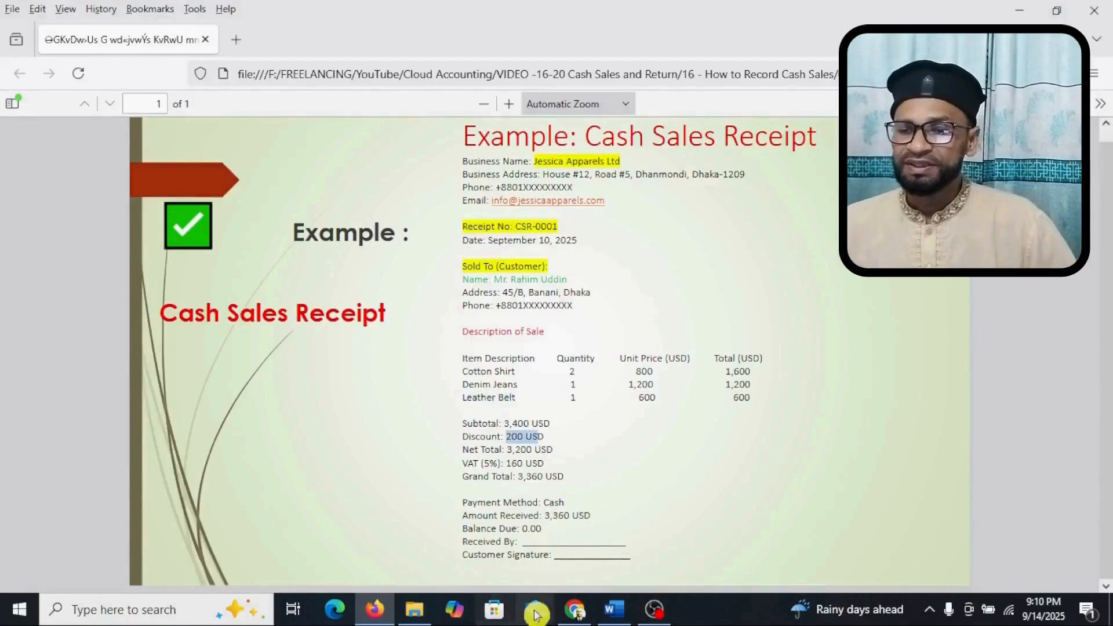
{"action": "left_click", "coordinate": [575, 612]}
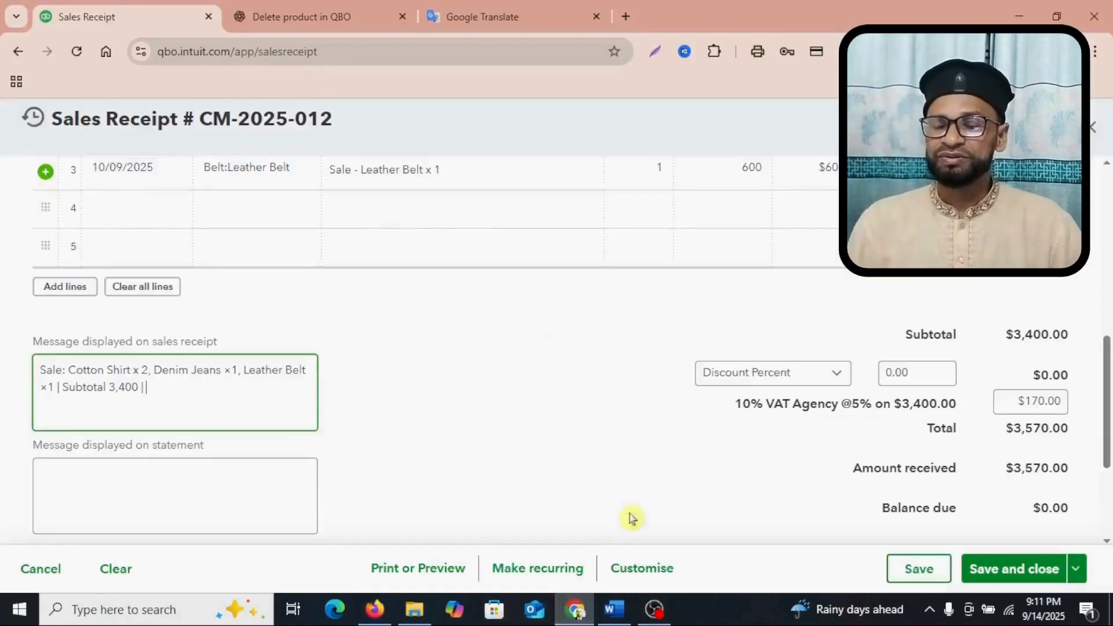
{"action": "left_click", "coordinate": [838, 377]}
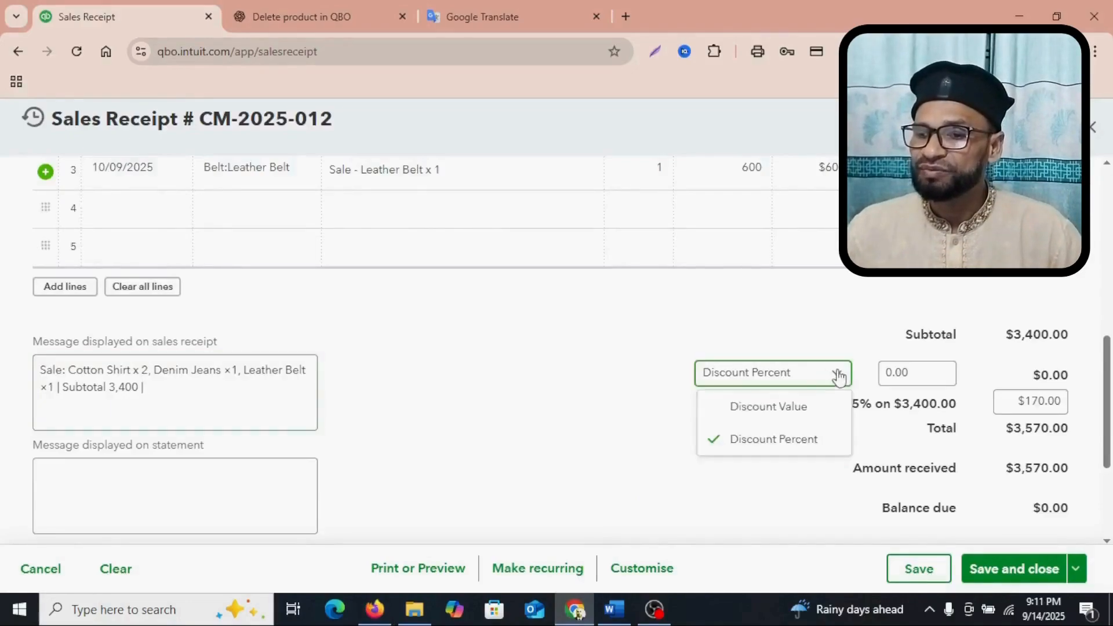
{"action": "left_click", "coordinate": [750, 419]}
{"action": "left_click", "coordinate": [898, 374]}
{"action": "double_click", "coordinate": [909, 378]}
{"action": "type", "text": "200"}
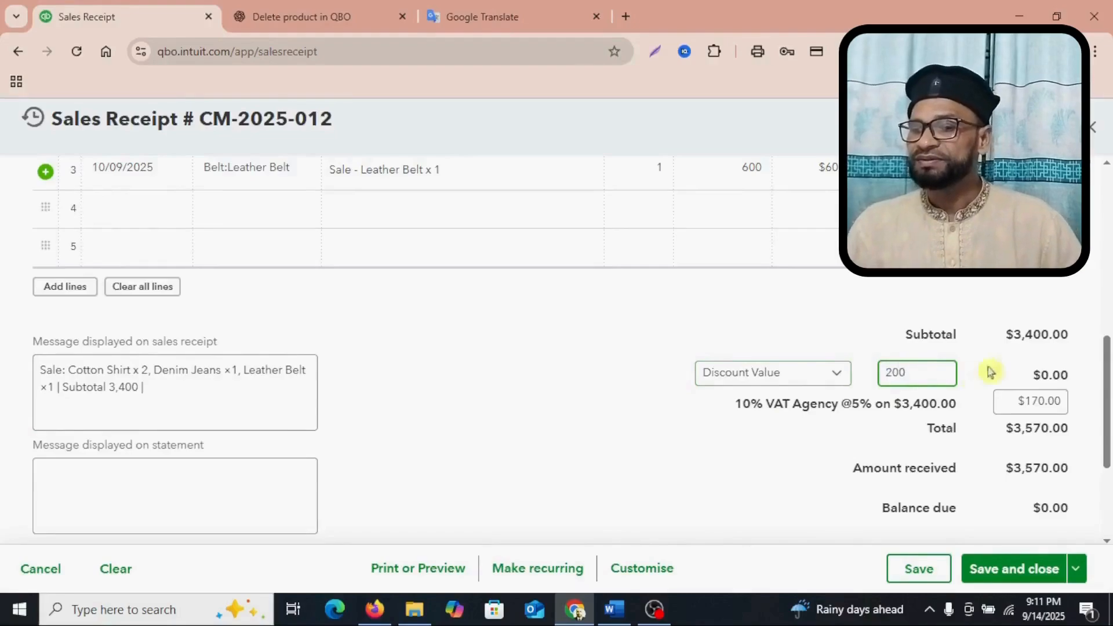
{"action": "left_click", "coordinate": [1010, 362]}
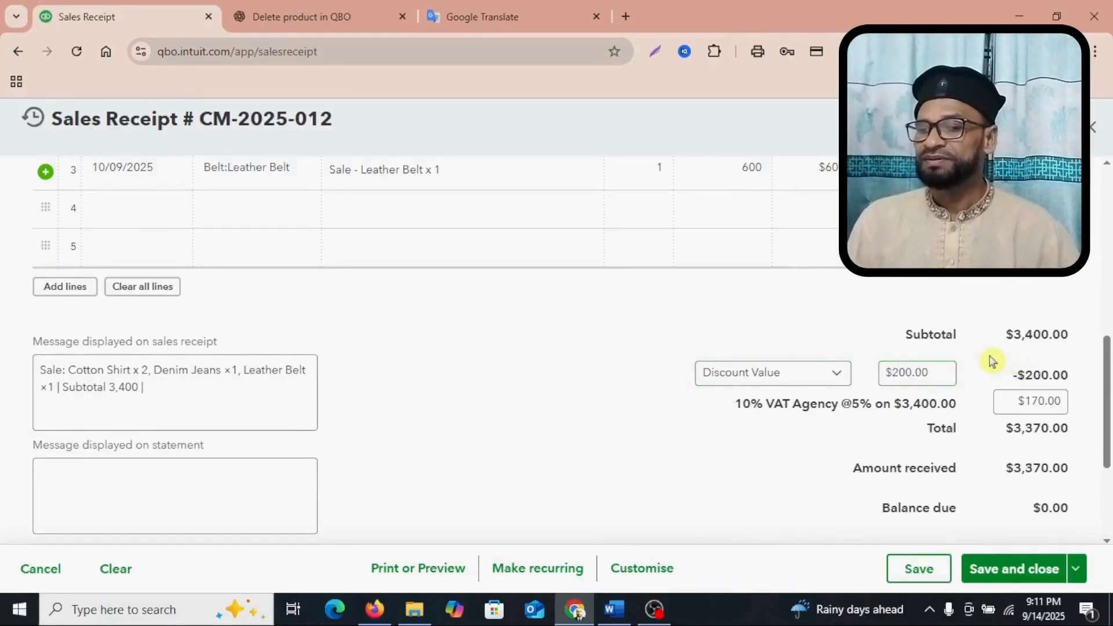
Append "Discount 200 | Net 3,200 | VAT 160 | Grand Total 3,360 | Paid in Cash | Balance Due: 0.00" to the sales receipt message.
{"action": "left_click", "coordinate": [275, 377]}
{"action": "type", "text": "Dis"}
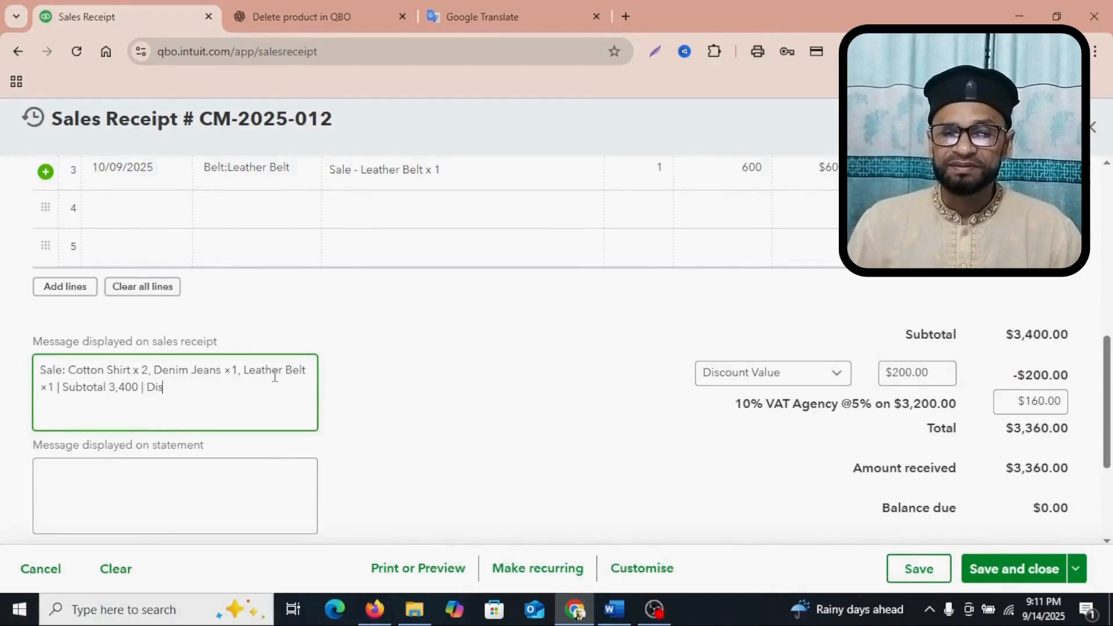
{"action": "type", "text": "cou"}
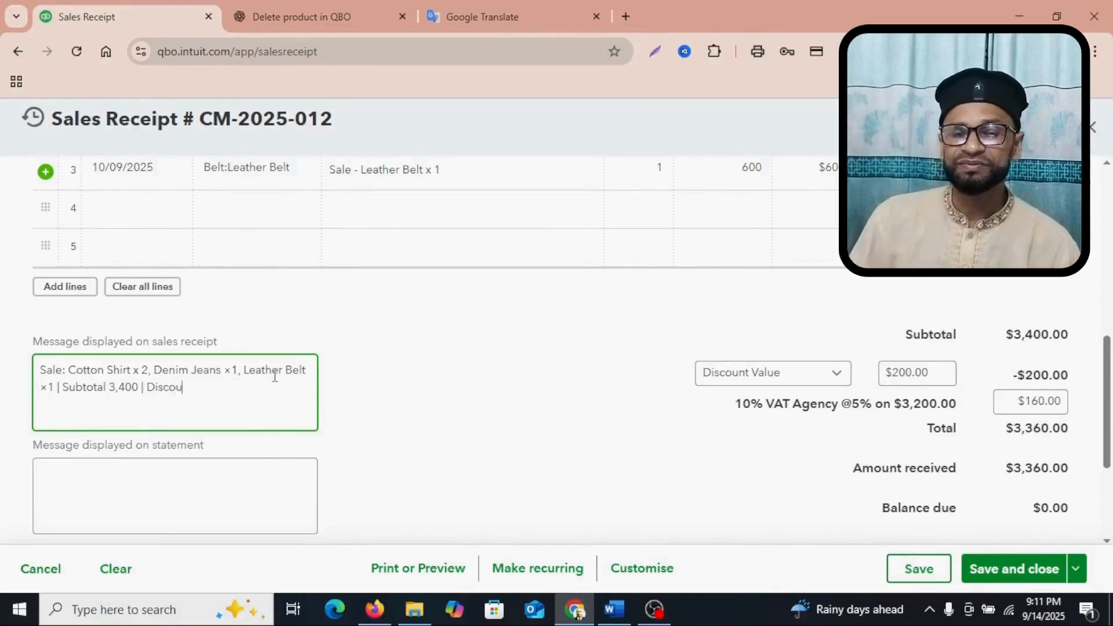
{"action": "type", "text": "nt 200"}
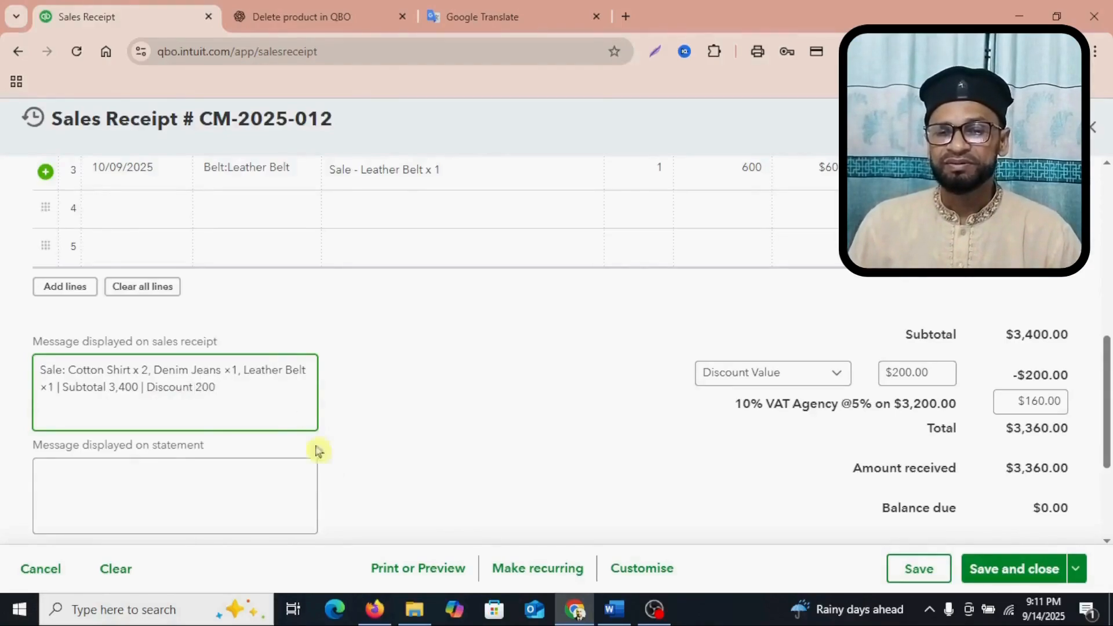
{"action": "type", "text": "| Net 3,200 | VAT 160 | Grand Total 3,360 | Paid in Cash | Balance Due: 0.00"}
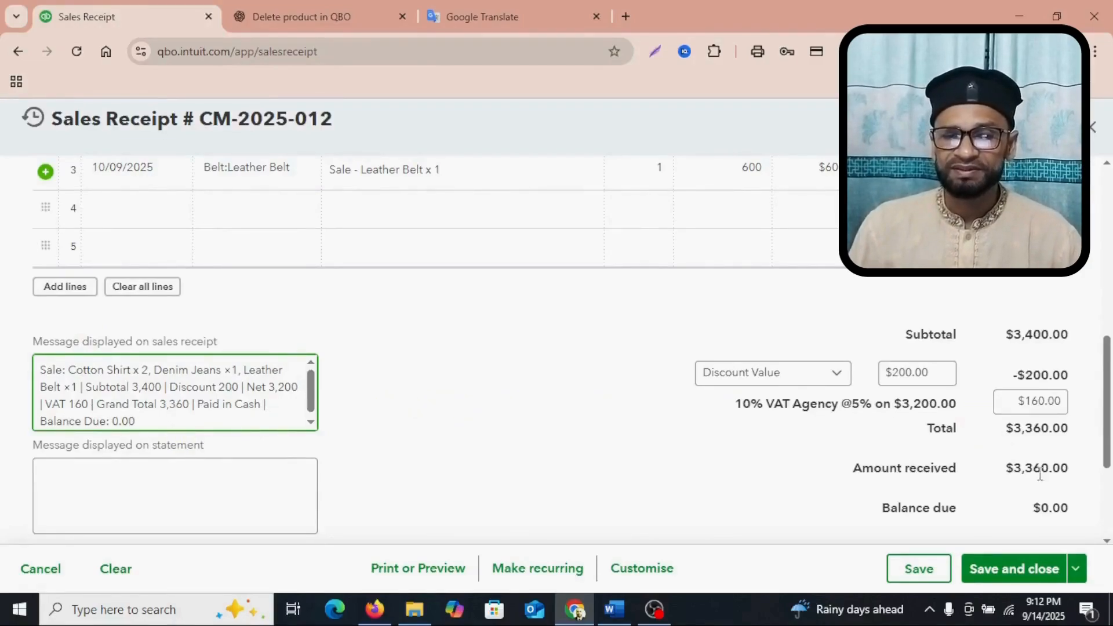
Copy the full message displayed on the sales receipt into the message displayed on the statement.
{"action": "scroll", "coordinate": [1045, 486], "scroll_direction": "down", "scroll_amount": 1}
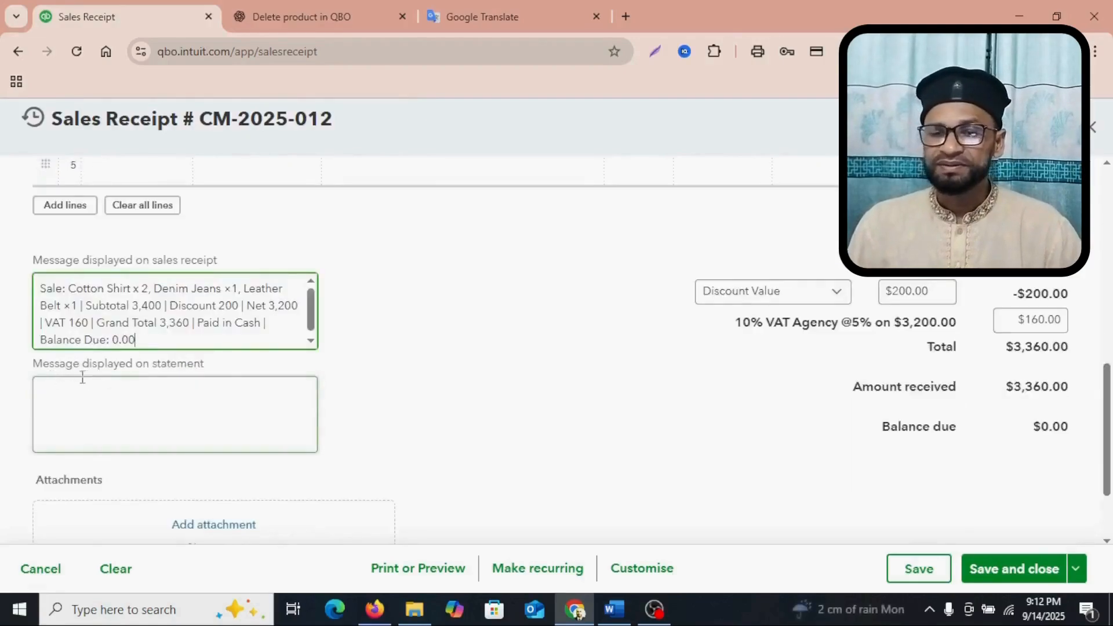
{"action": "left_click_drag", "start_coordinate": [159, 339], "coordinate": [25, 282]}
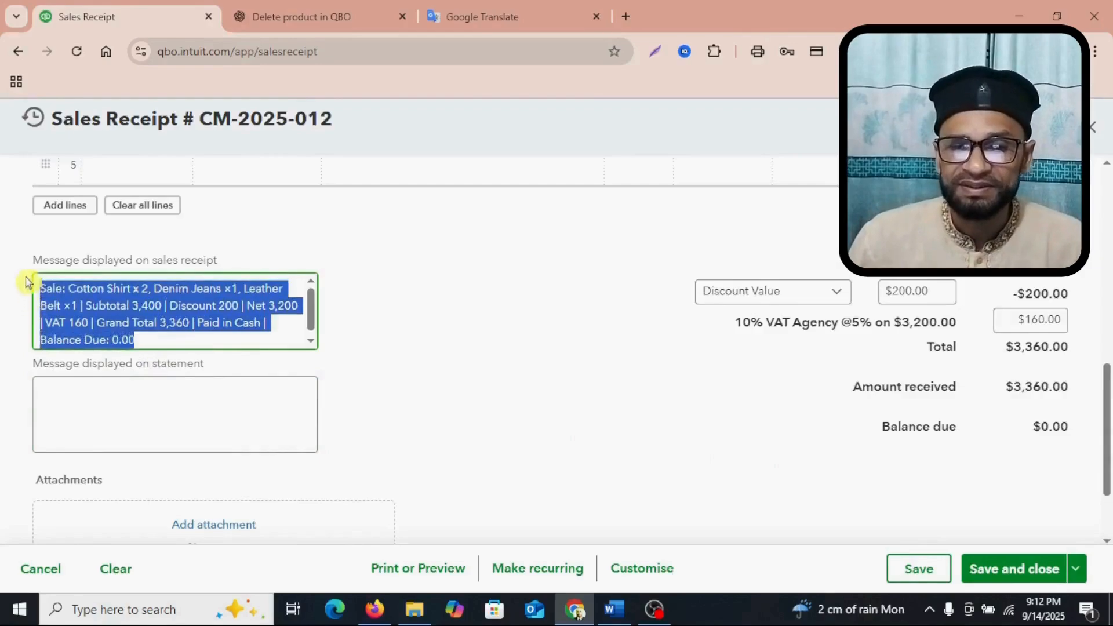
{"action": "right_click", "coordinate": [95, 307]}
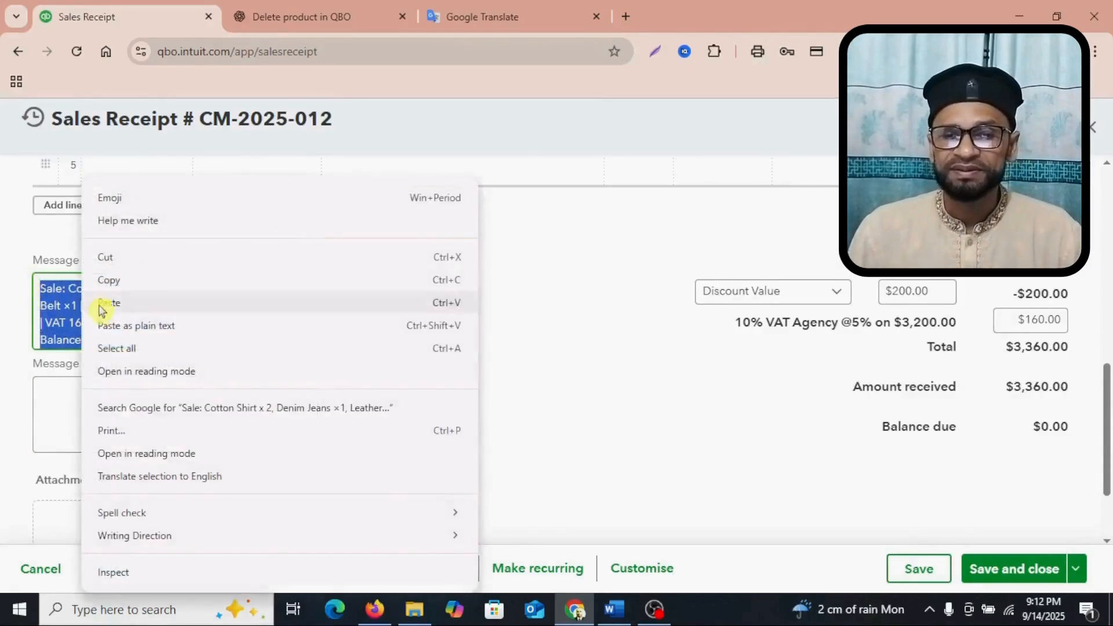
{"action": "left_click", "coordinate": [111, 283]}
{"action": "left_click", "coordinate": [62, 390]}
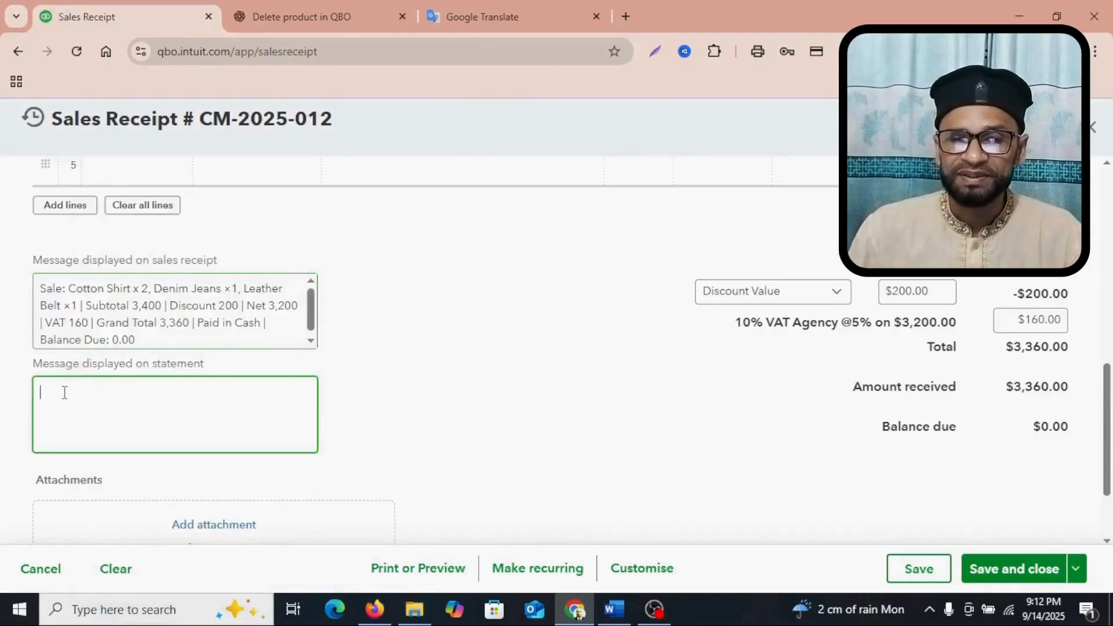
{"action": "right_click", "coordinate": [62, 390]}
{"action": "left_click", "coordinate": [106, 208]}
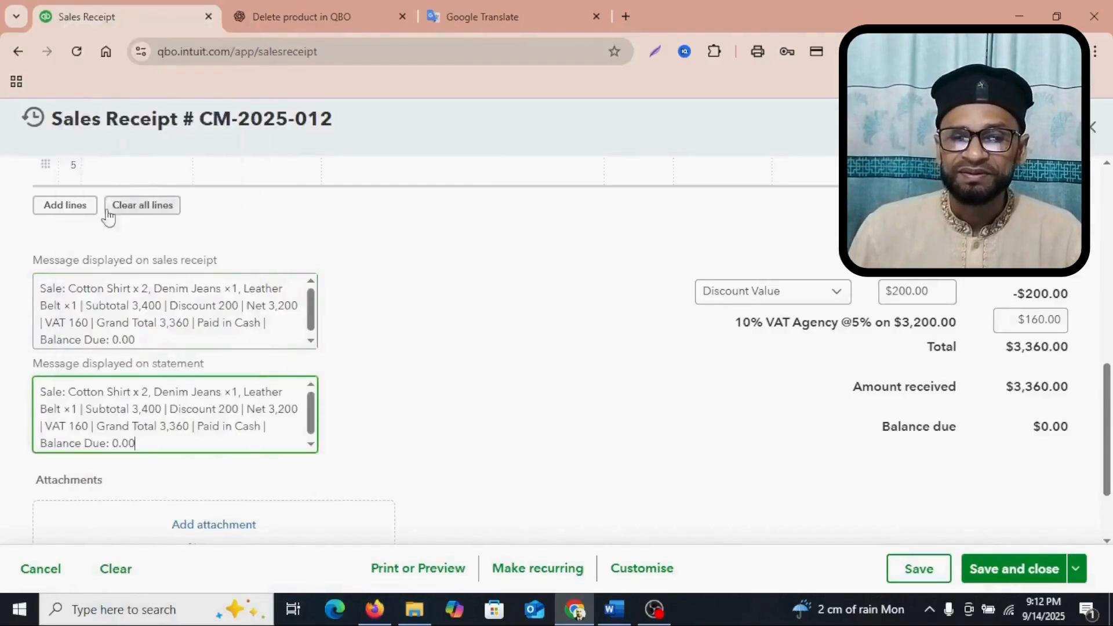
Attach the Cash Sales Receipt PDF to the sales receipt with Attach to email enabled, and save and close the receipt.
{"action": "scroll", "coordinate": [464, 333], "scroll_direction": "down", "scroll_amount": 2}
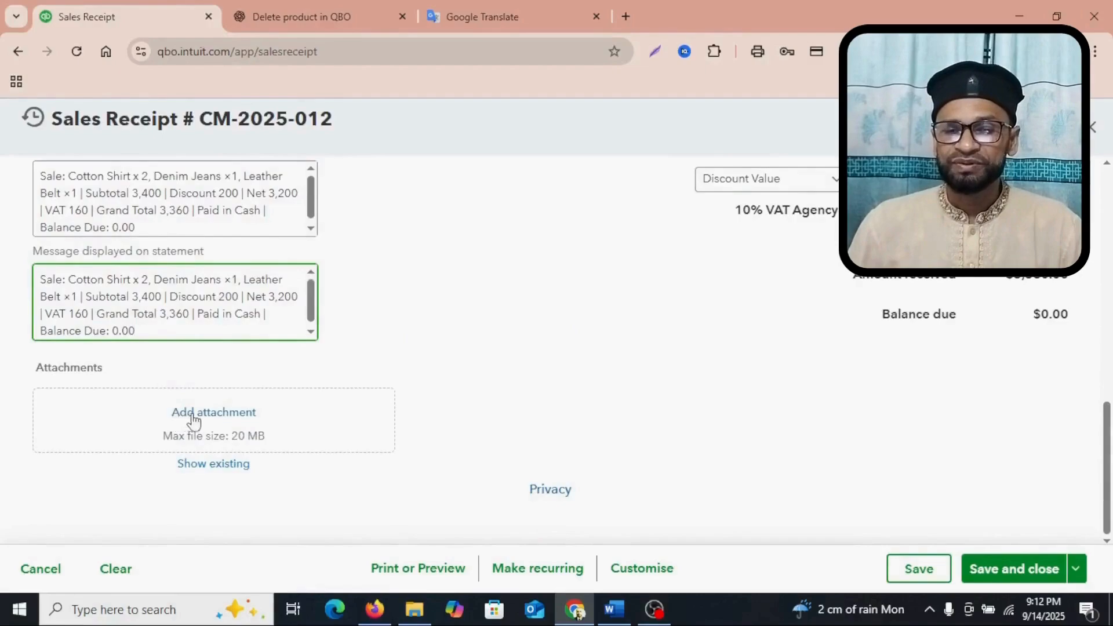
{"action": "left_click", "coordinate": [210, 419]}
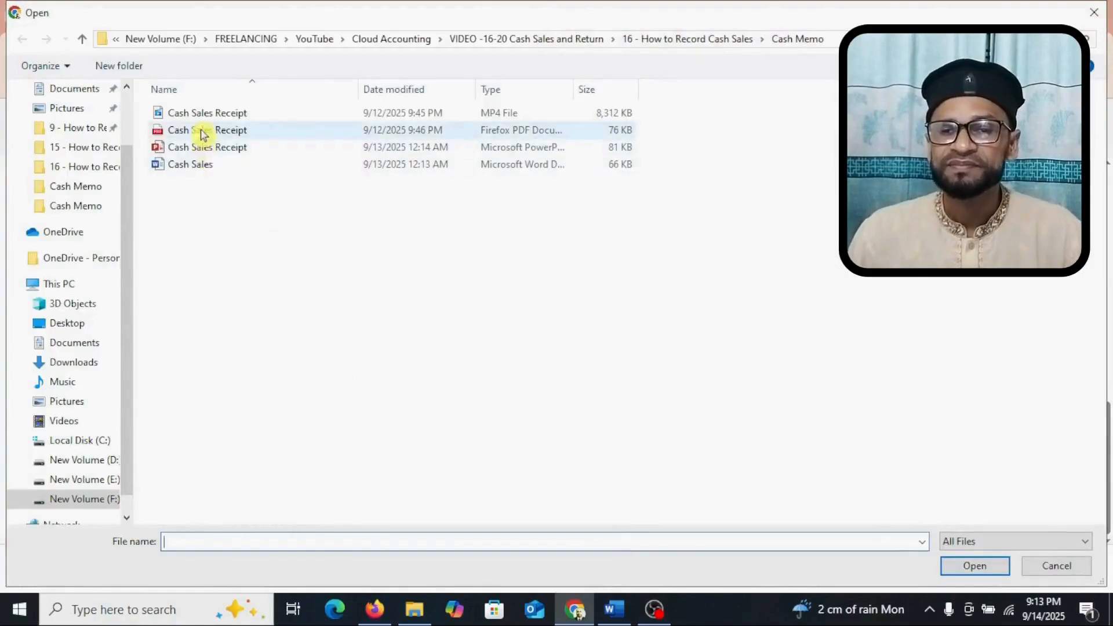
{"action": "double_click", "coordinate": [199, 135]}
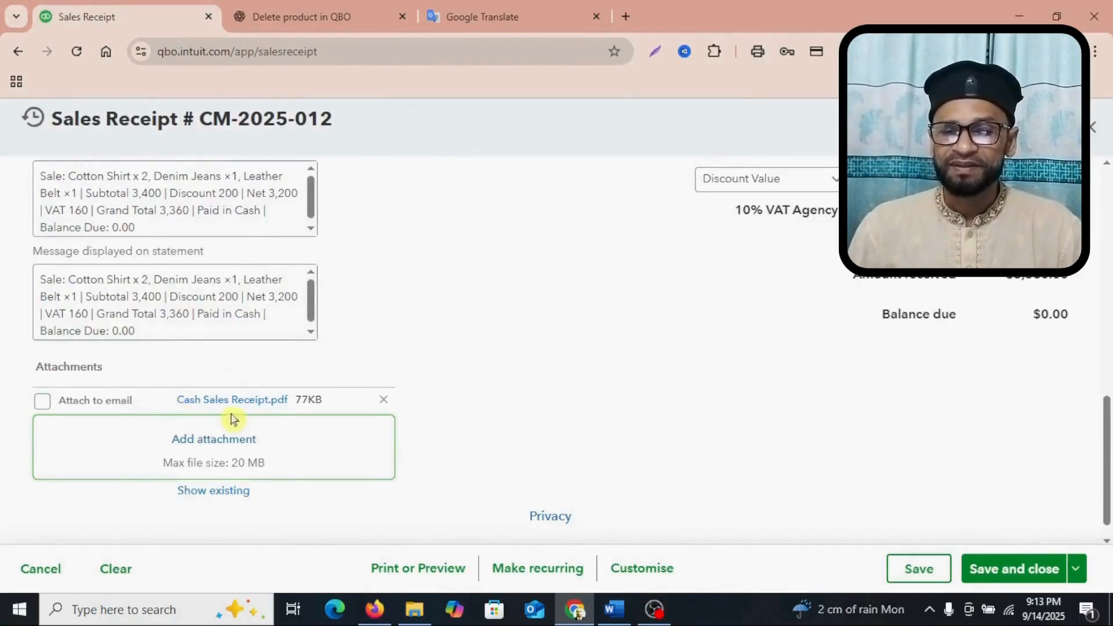
{"action": "left_click", "coordinate": [44, 404]}
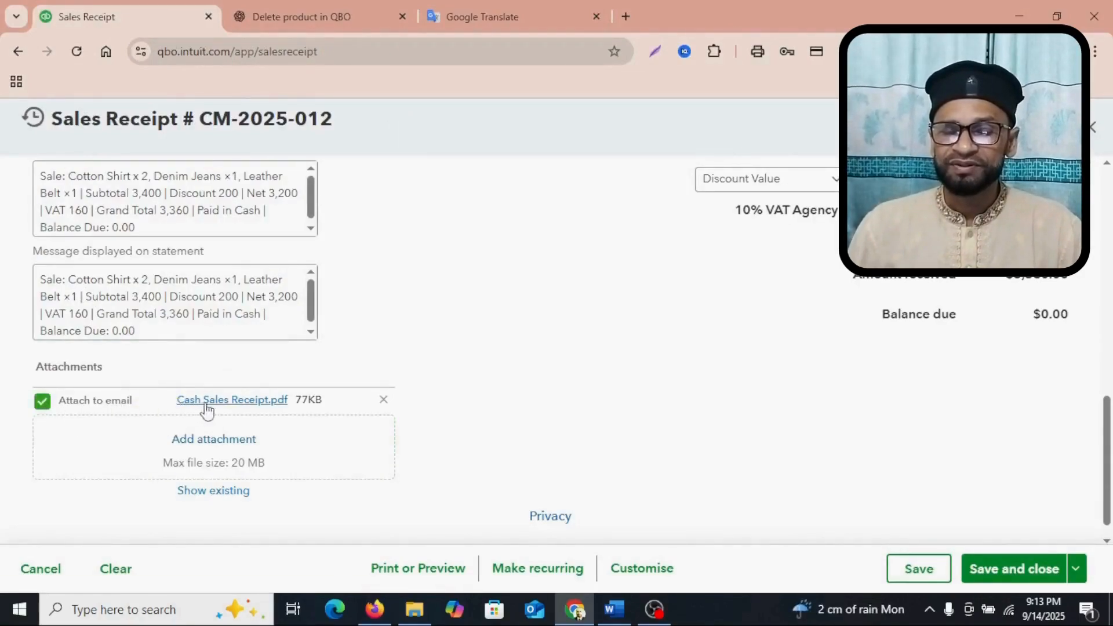
{"action": "scroll", "coordinate": [289, 424], "scroll_direction": "down", "scroll_amount": 1}
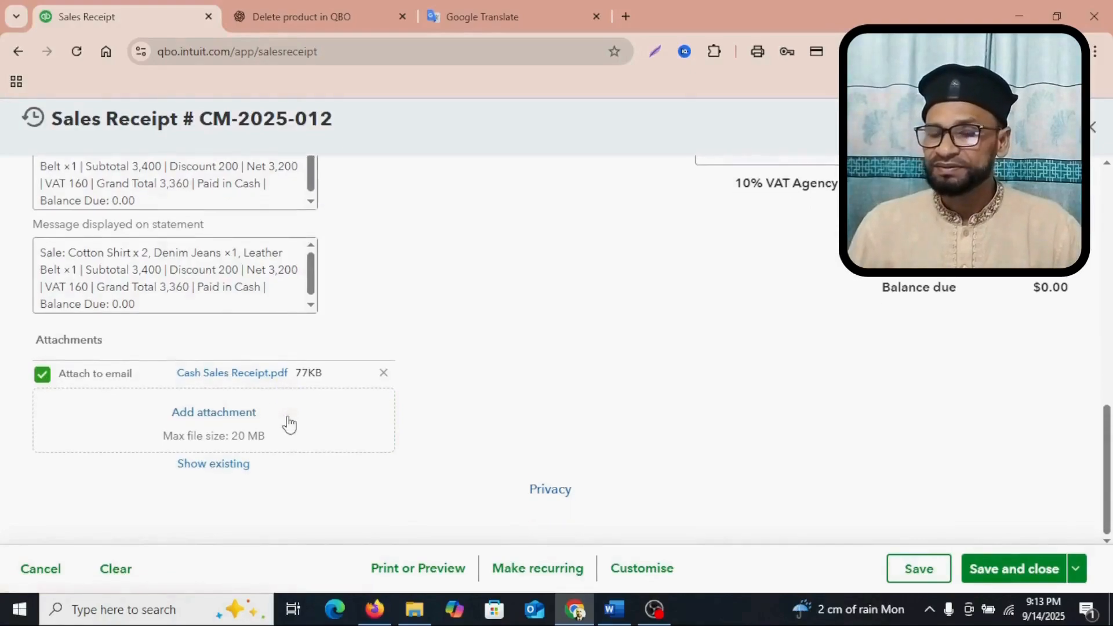
{"action": "left_click", "coordinate": [1011, 580]}
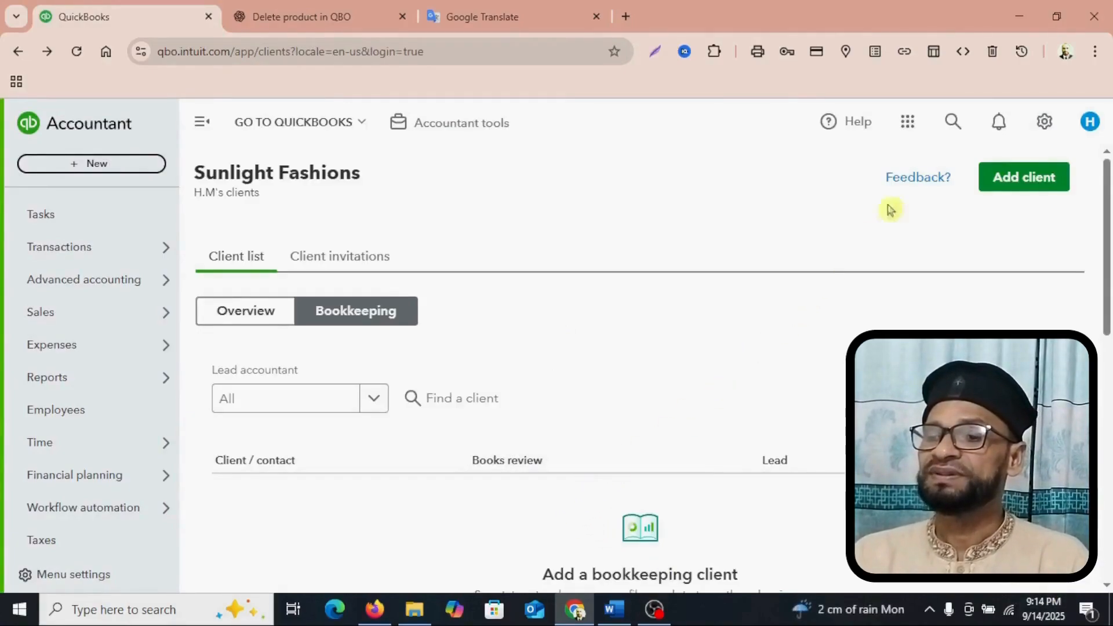
Reopen the just-saved sales receipt from the recent transactions and review its line items, totals, messages and attachment.
{"action": "left_click", "coordinate": [950, 124]}
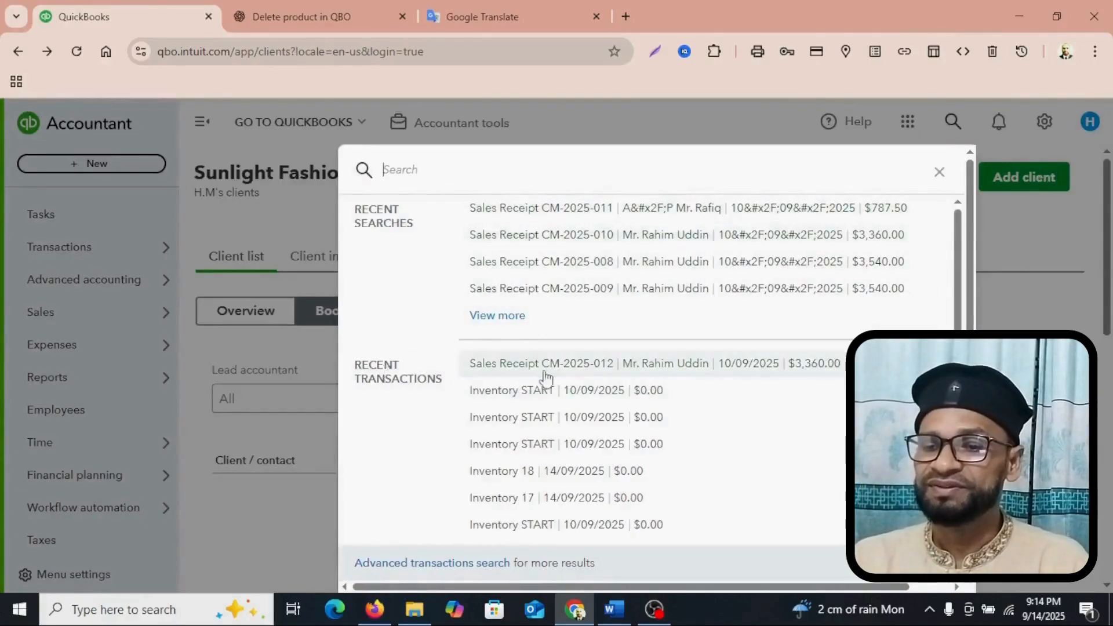
{"action": "left_click", "coordinate": [647, 371]}
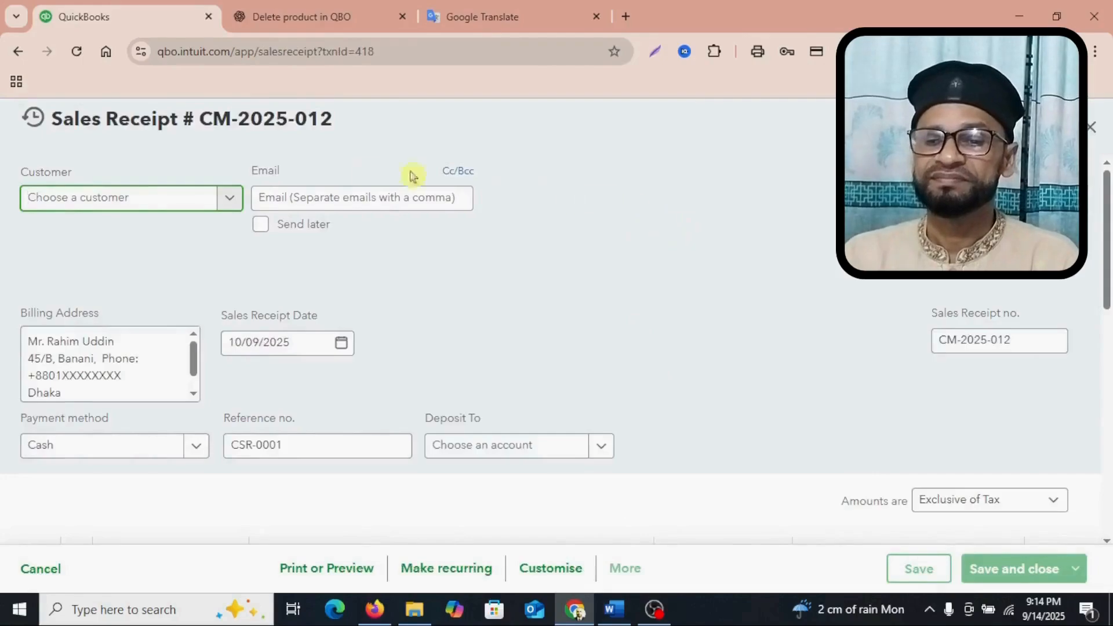
{"action": "scroll", "coordinate": [385, 343], "scroll_direction": "down", "scroll_amount": 5}
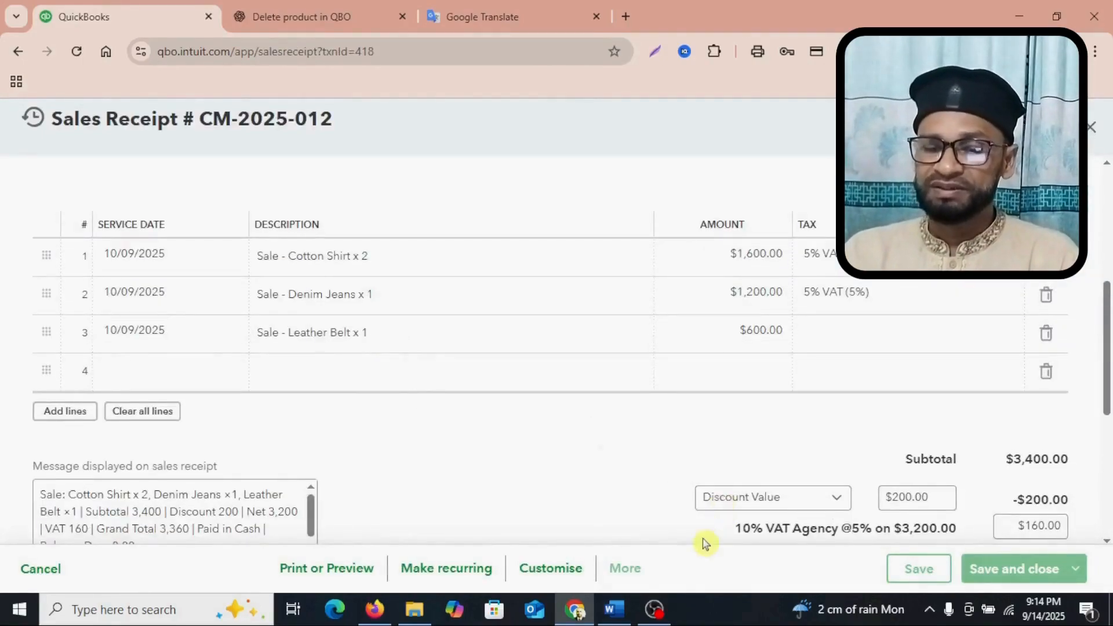
{"action": "scroll", "coordinate": [670, 514], "scroll_direction": "down", "scroll_amount": 3}
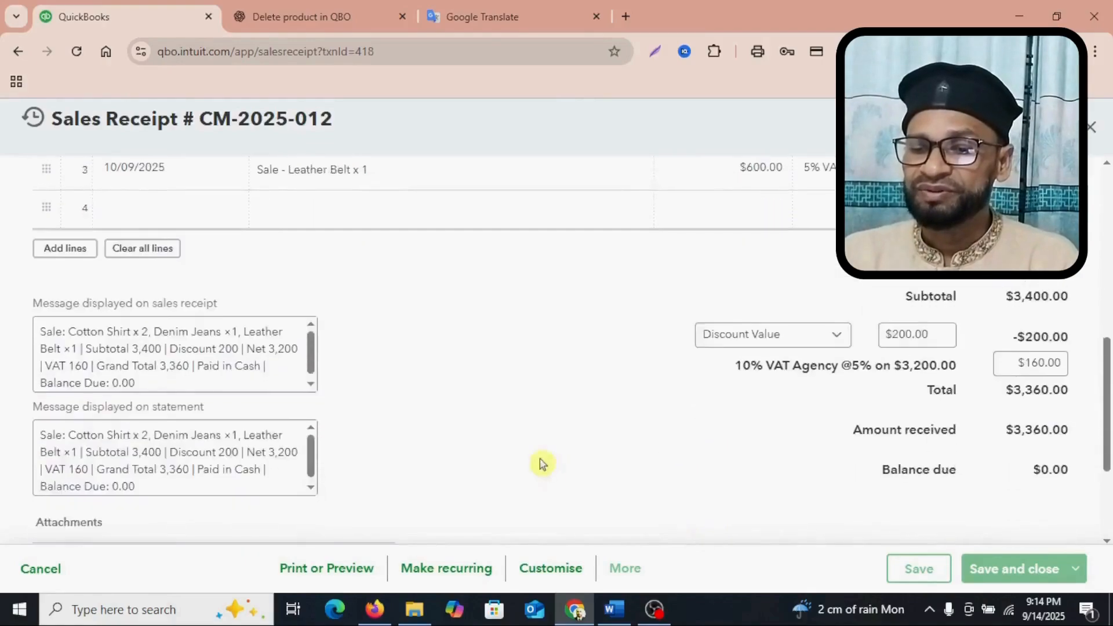
{"action": "scroll", "coordinate": [539, 464], "scroll_direction": "down", "scroll_amount": 3}
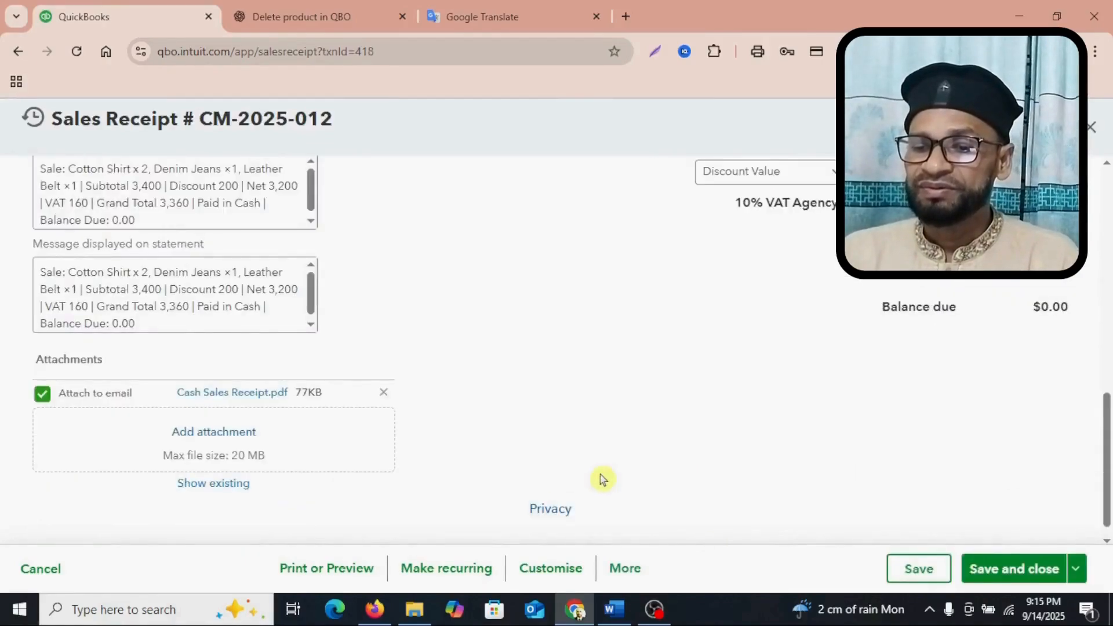
Open the sales receipt's transaction journal and examine the account, debit and credit entries for the cash received and Cotton Shirt sale.
{"action": "left_click", "coordinate": [625, 571]}
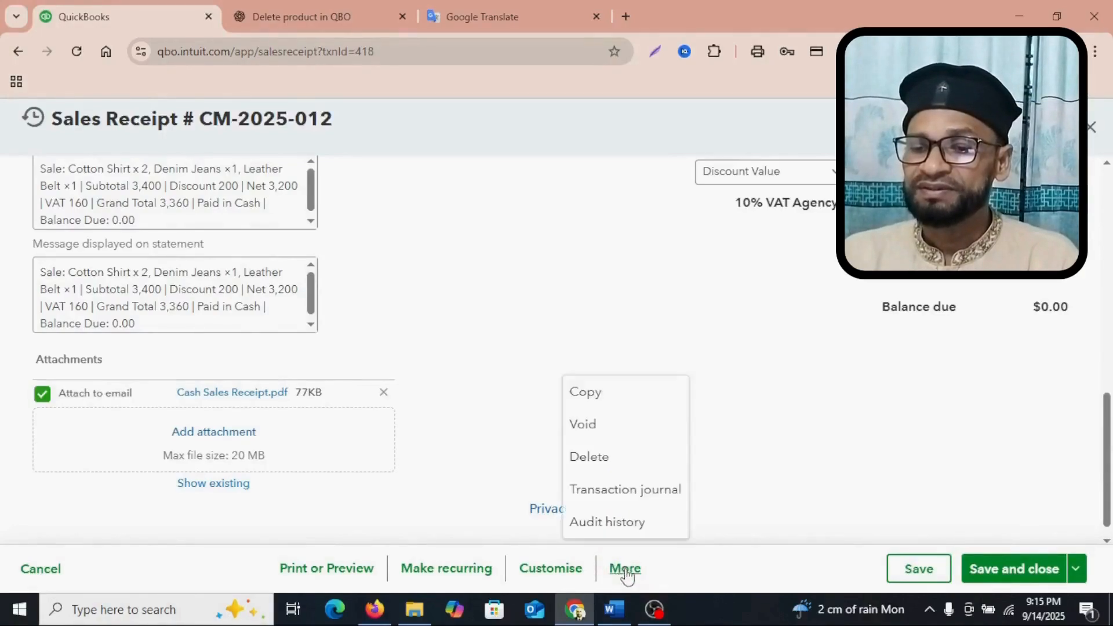
{"action": "left_click", "coordinate": [632, 497]}
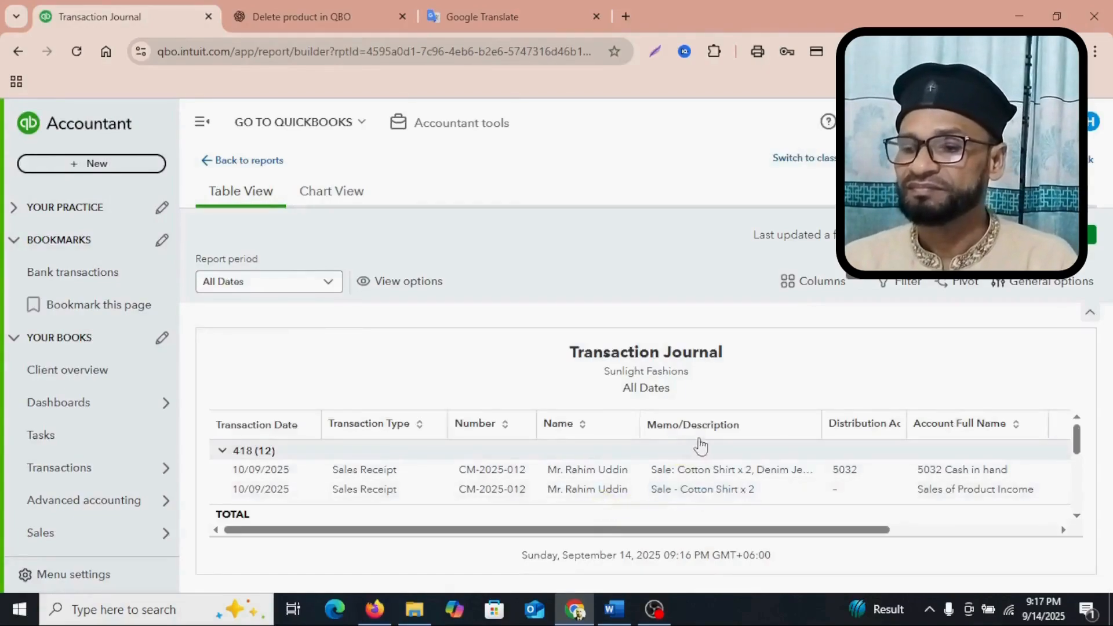
{"action": "scroll", "coordinate": [704, 450], "scroll_direction": "down", "scroll_amount": 3}
{"action": "scroll", "coordinate": [815, 527], "scroll_direction": "down", "scroll_amount": 3}
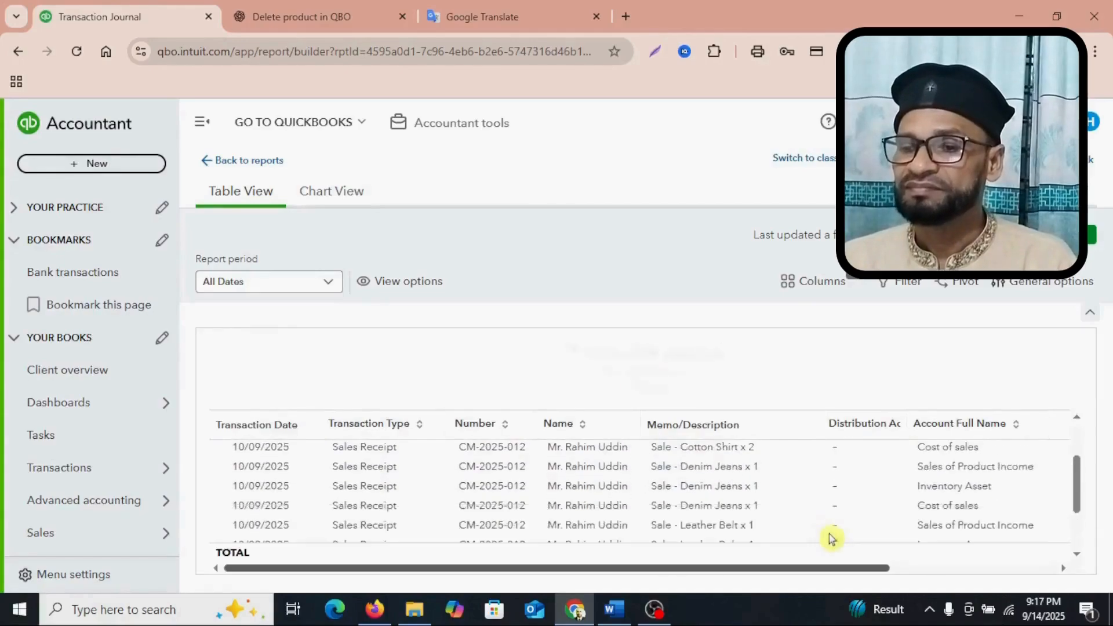
{"action": "left_click_drag", "start_coordinate": [810, 572], "coordinate": [1006, 576]}
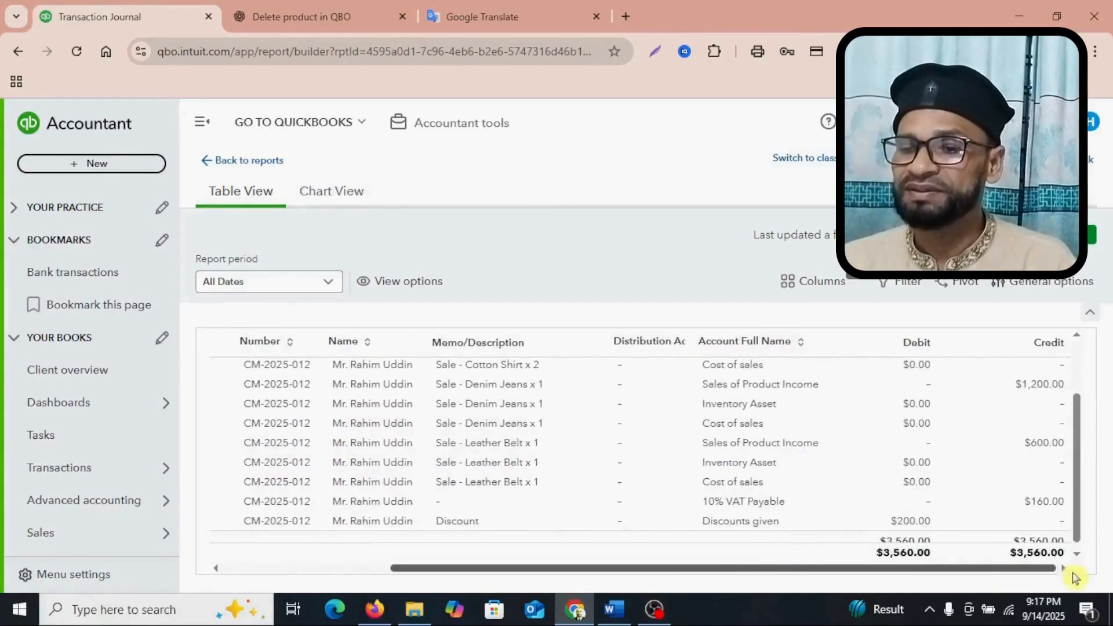
{"action": "scroll", "coordinate": [875, 477], "scroll_direction": "up", "scroll_amount": 3}
{"action": "scroll", "coordinate": [845, 467], "scroll_direction": "up", "scroll_amount": 2}
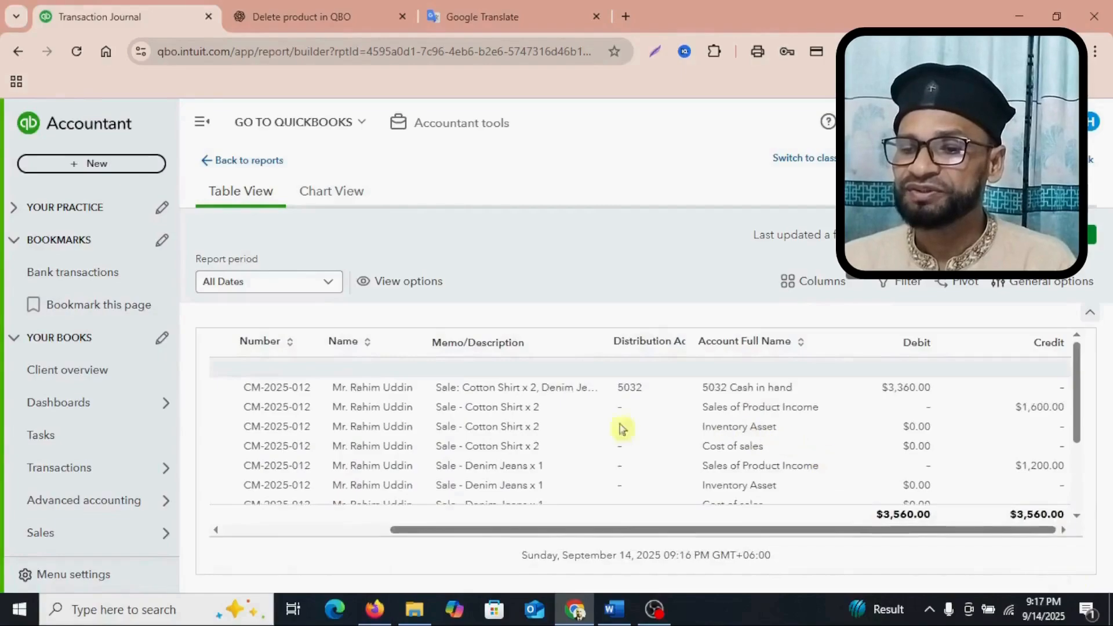
{"action": "scroll", "coordinate": [406, 417], "scroll_direction": "up", "scroll_amount": 2}
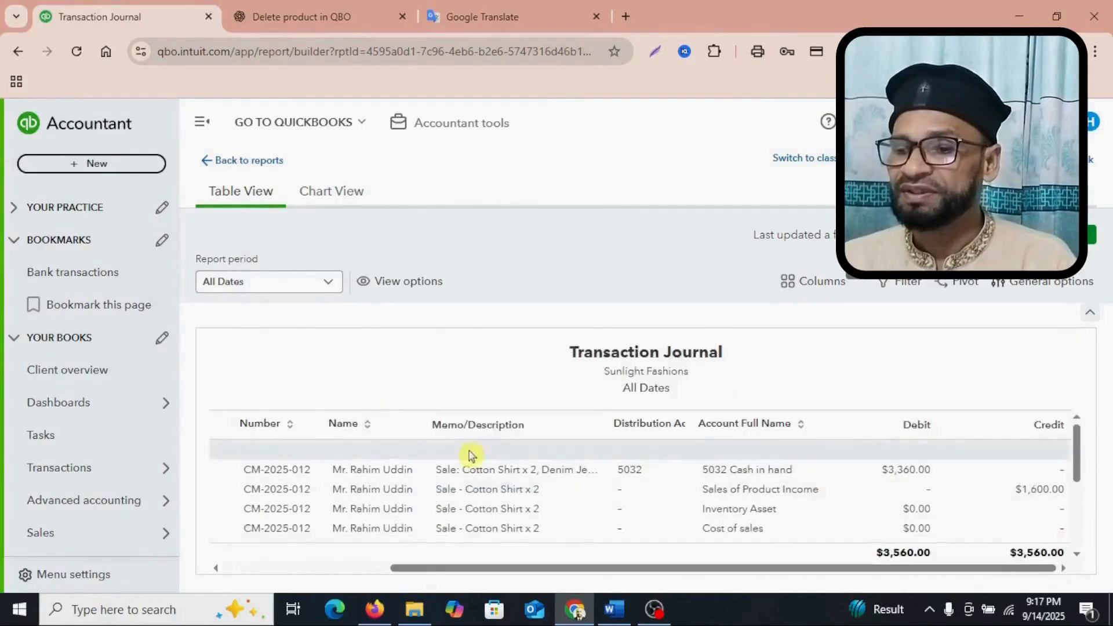
{"action": "scroll", "coordinate": [471, 457], "scroll_direction": "down", "scroll_amount": 1}
{"action": "scroll", "coordinate": [475, 454], "scroll_direction": "up", "scroll_amount": 1}
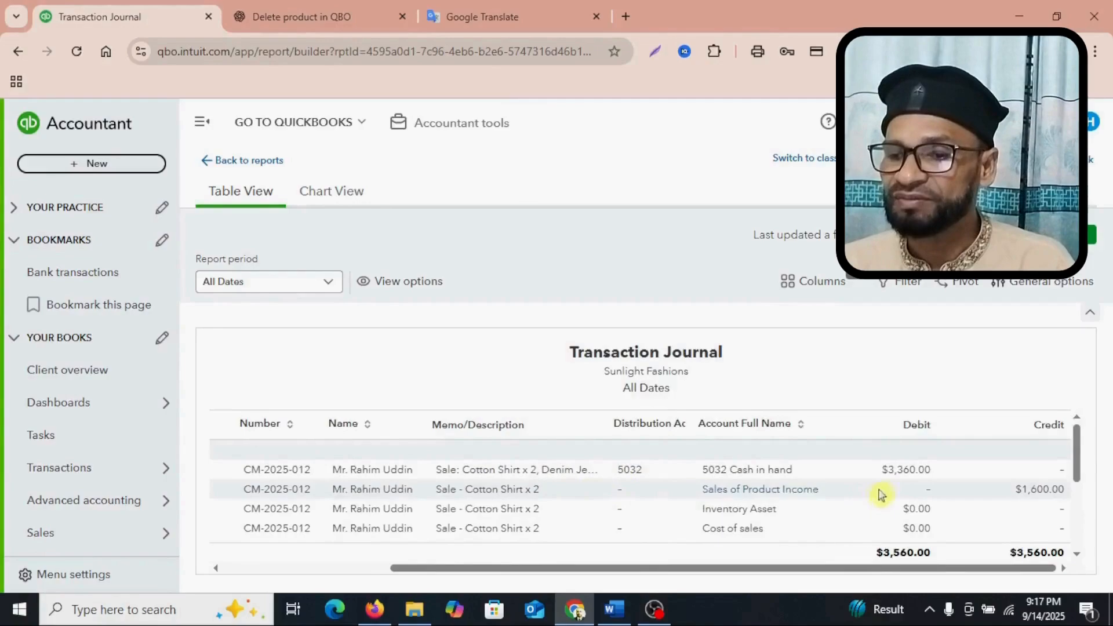
Check the journal's remaining product income, VAT payable and discounts given entries, and compare the total debits and credits.
{"action": "left_click", "coordinate": [756, 499]}
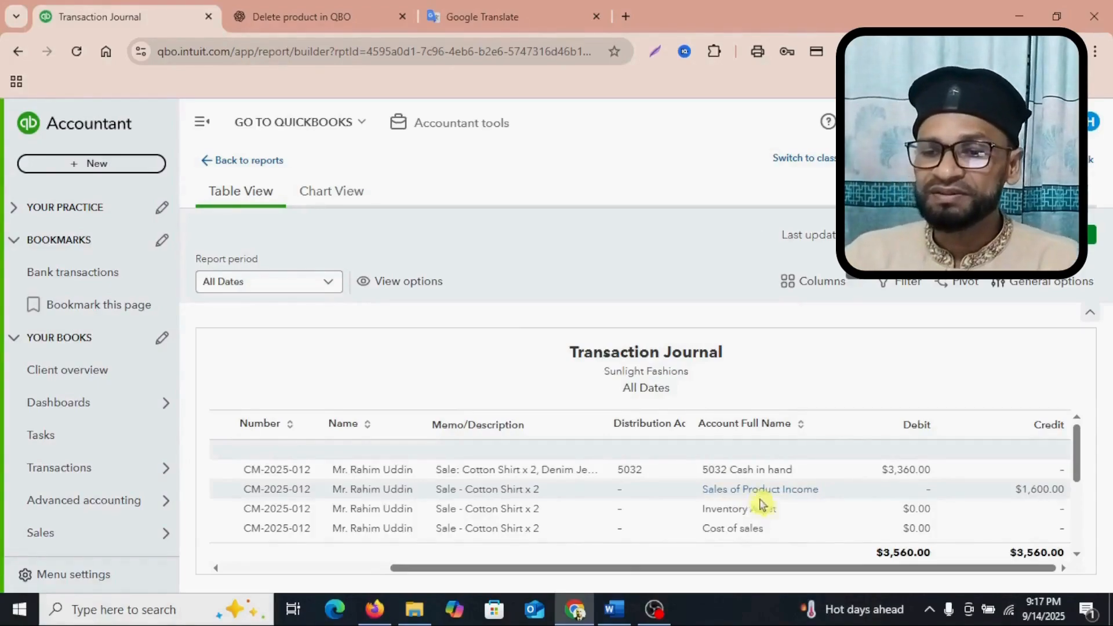
{"action": "scroll", "coordinate": [952, 517], "scroll_direction": "down", "scroll_amount": 3}
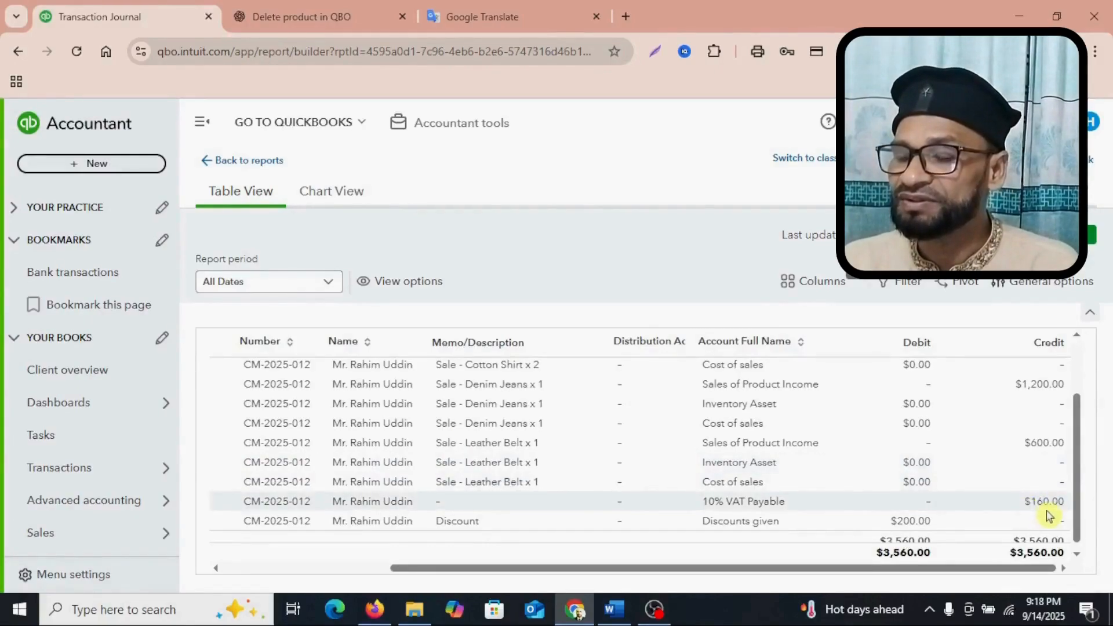
{"action": "scroll", "coordinate": [1049, 516], "scroll_direction": "down", "scroll_amount": 2}
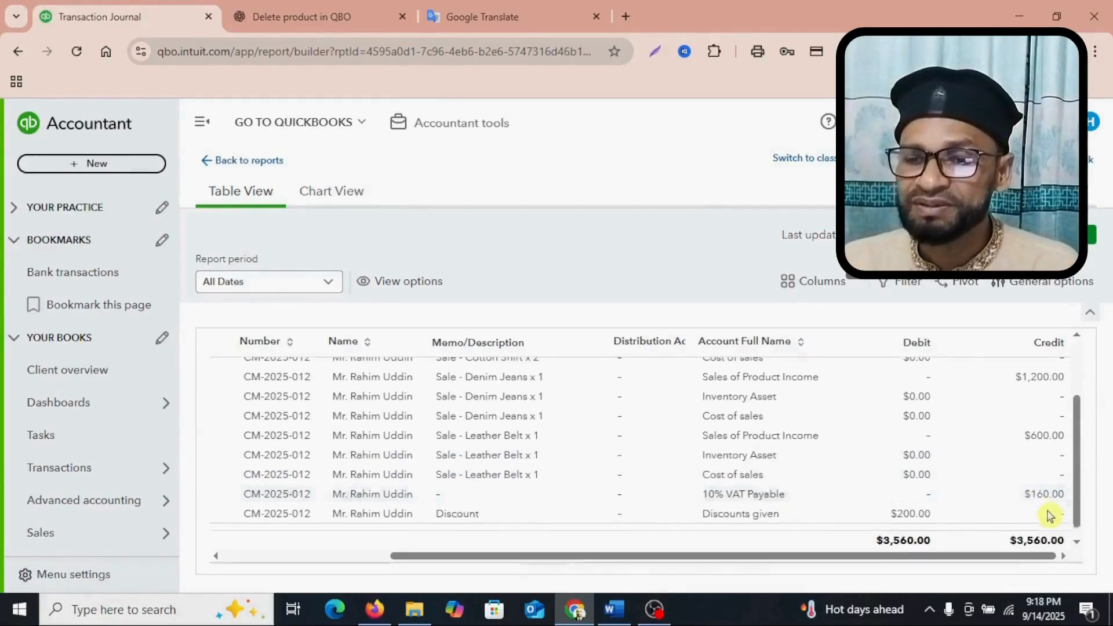
{"action": "scroll", "coordinate": [878, 508], "scroll_direction": "down", "scroll_amount": 2}
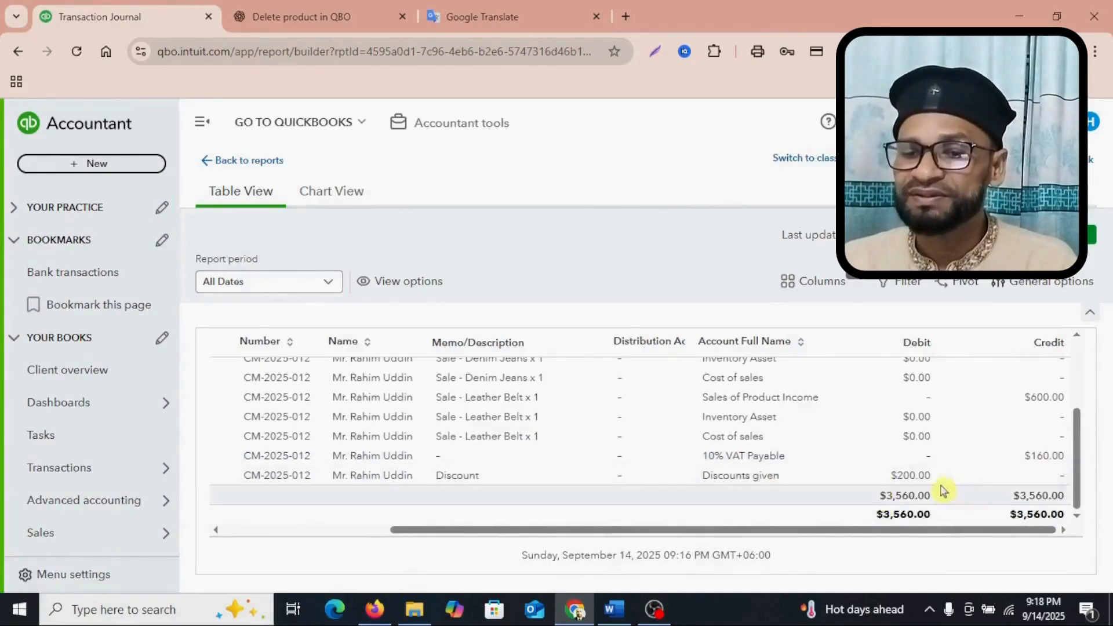
{"action": "scroll", "coordinate": [943, 487], "scroll_direction": "up", "scroll_amount": 3}
{"action": "scroll", "coordinate": [516, 462], "scroll_direction": "down", "scroll_amount": 2}
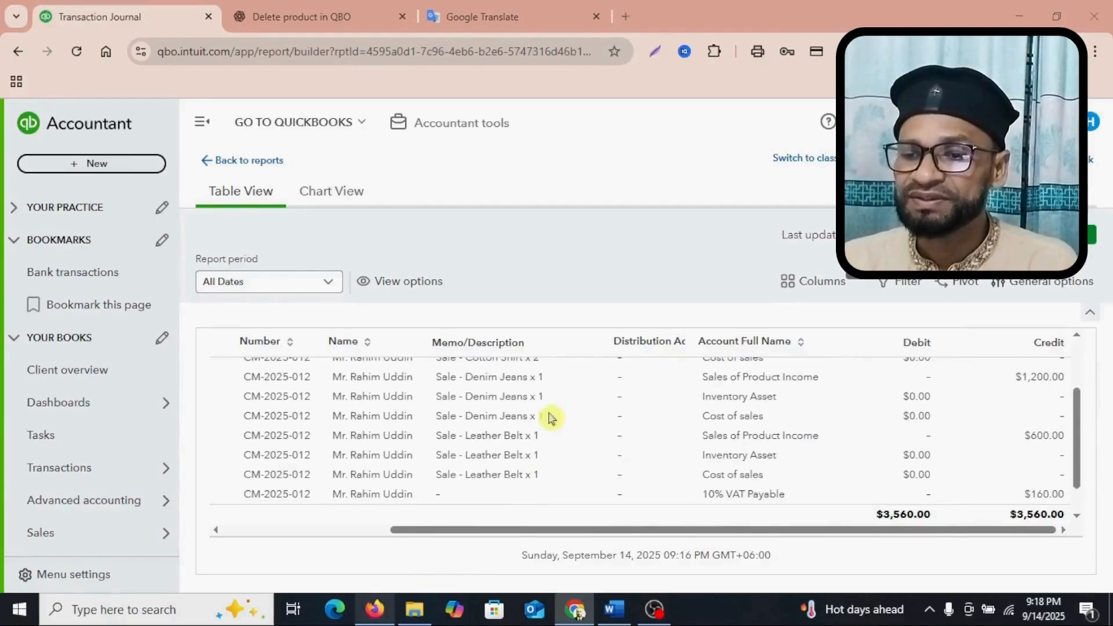